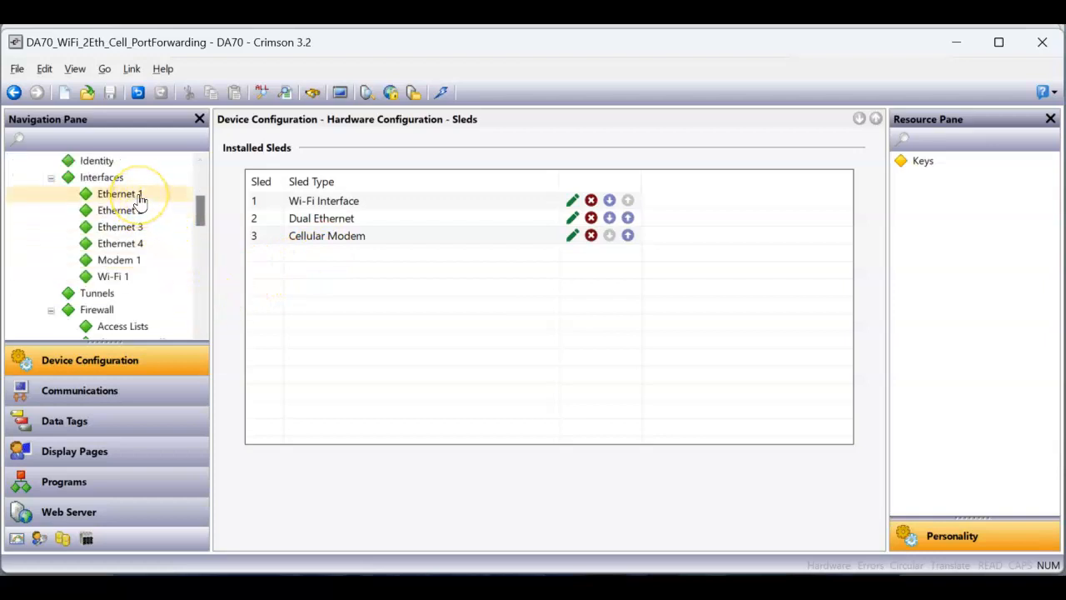
Step: Review the settings of the network interfaces from Ethernet 1 through Ethernet 4 and Modem 1
click(140, 200)
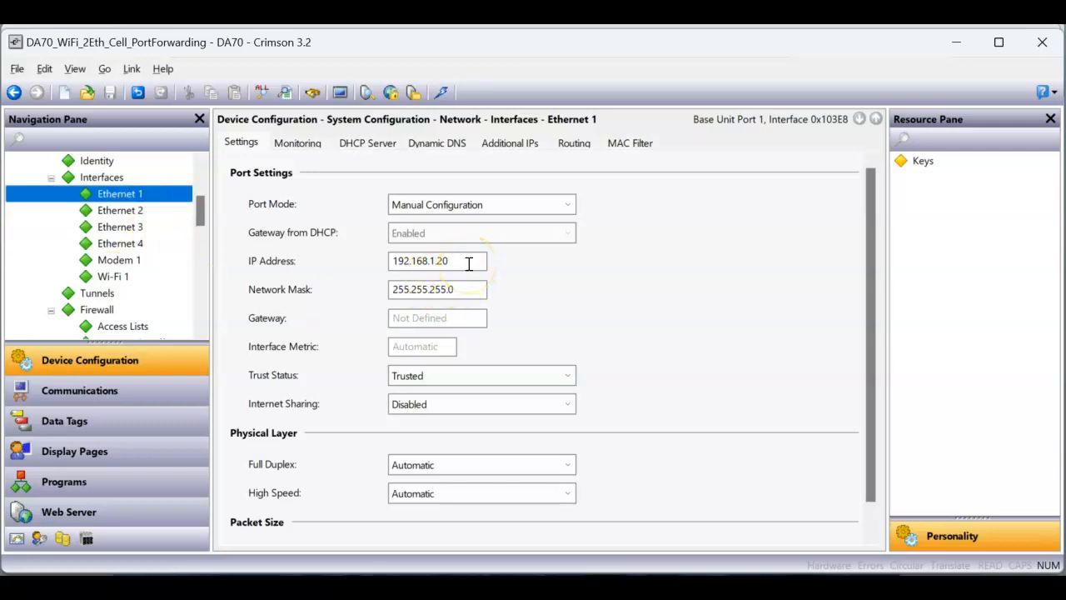
click(119, 210)
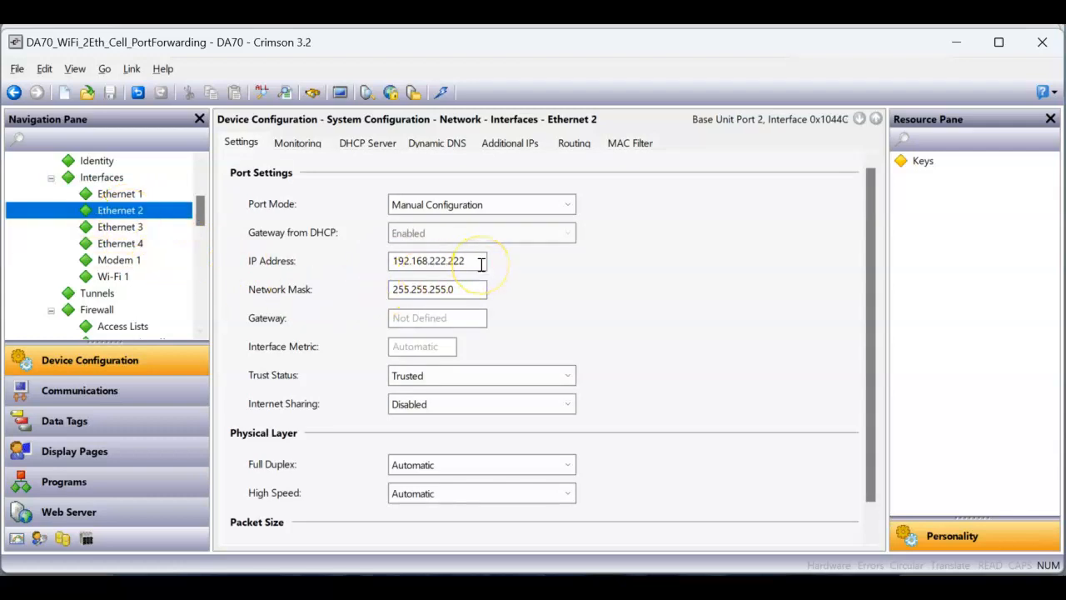
click(123, 227)
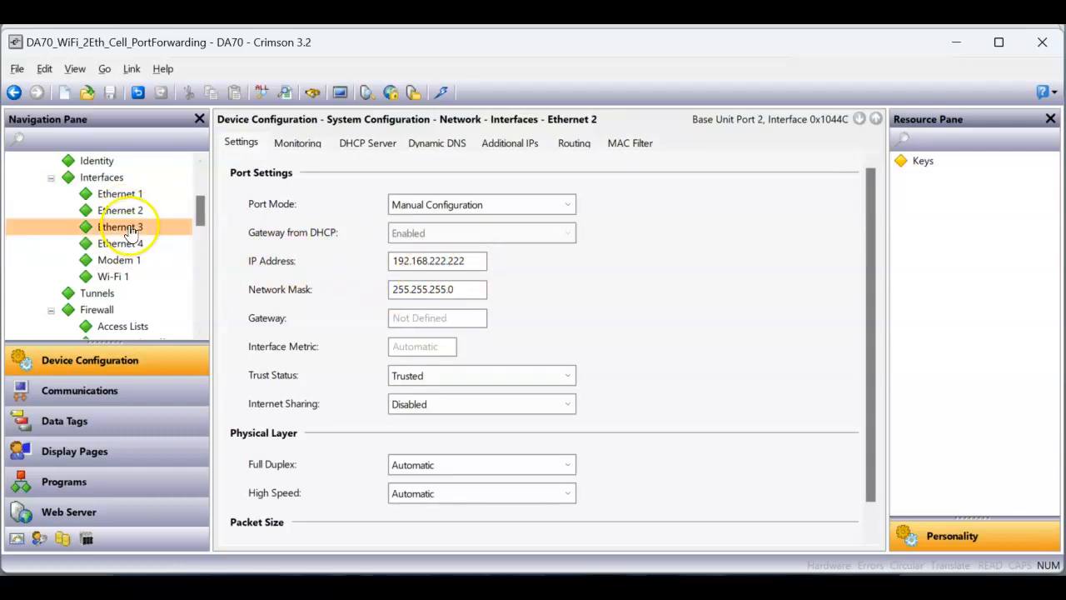
click(133, 246)
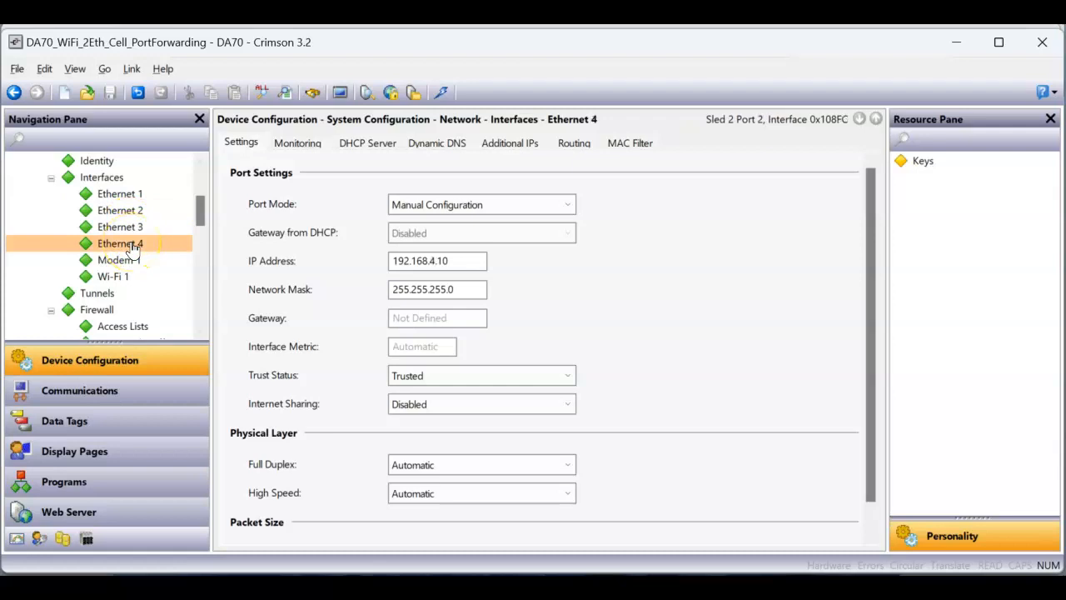
click(125, 263)
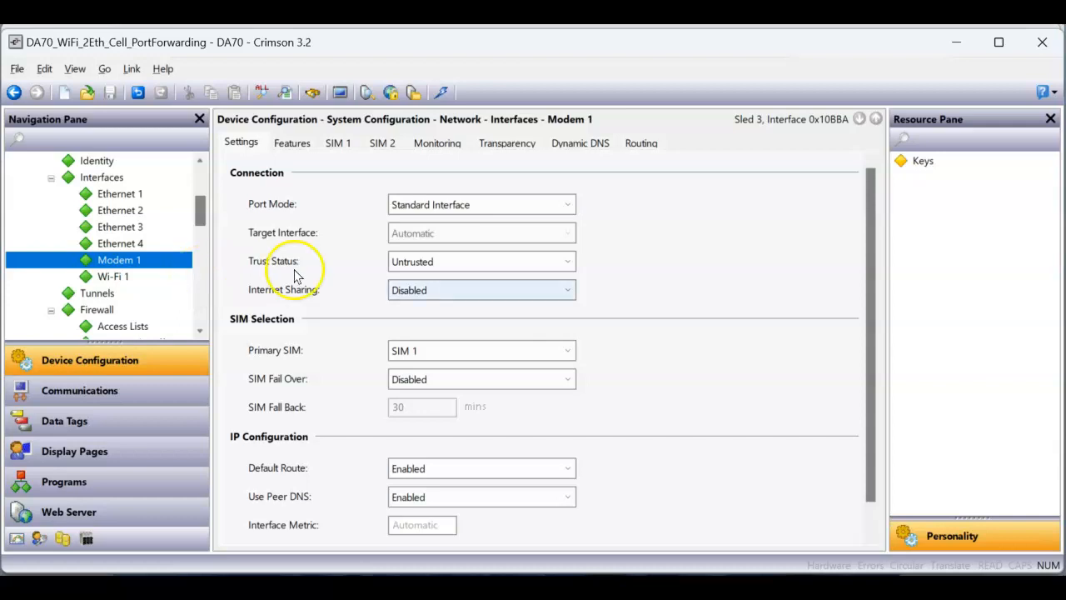
Step: Switch to the CR3K_7_192_168_1_40 project in Crimson 3.1 and check its display page and network IP address and gateway
mouse_move(734, 590)
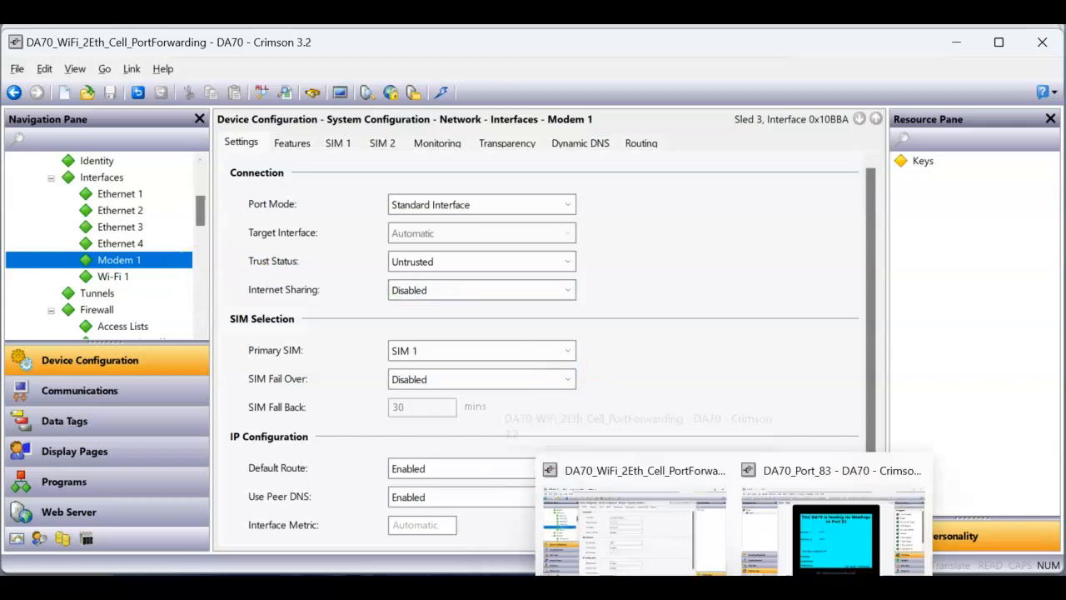
click(613, 548)
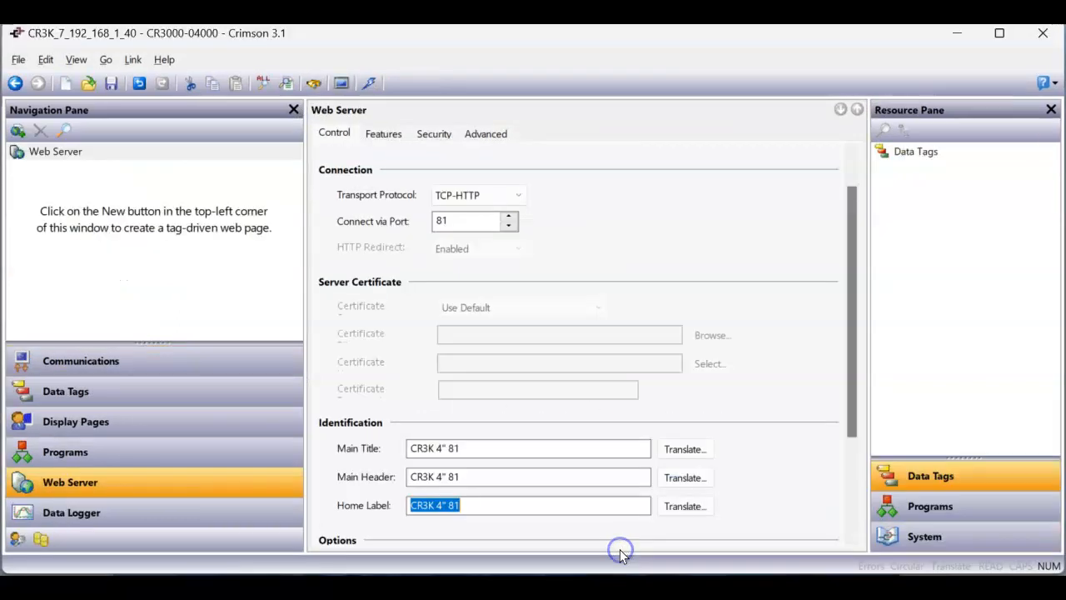
click(135, 427)
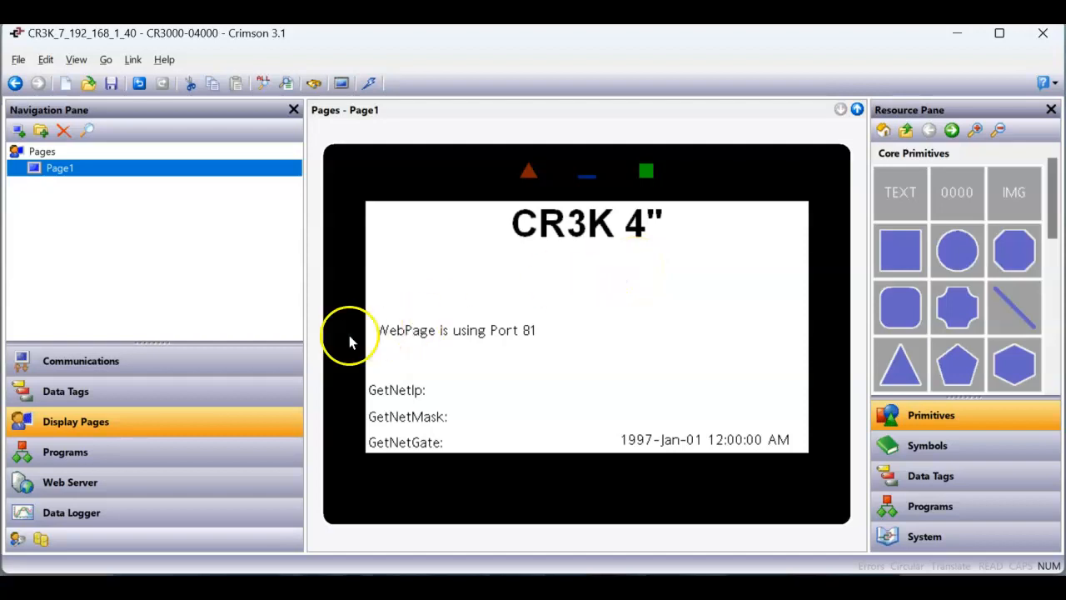
click(212, 363)
click(98, 167)
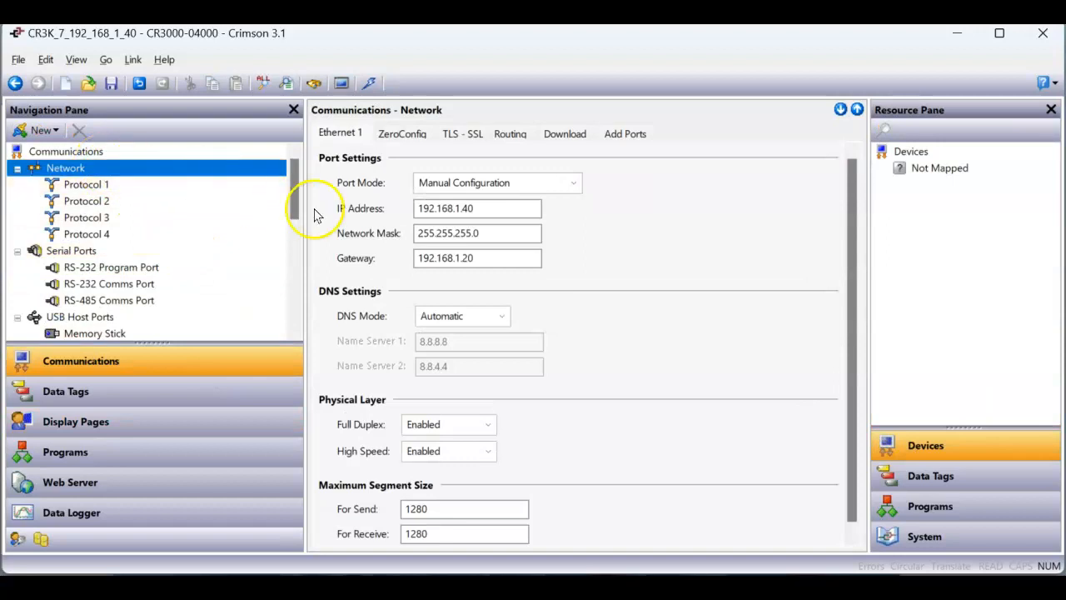
click(489, 208)
click(492, 259)
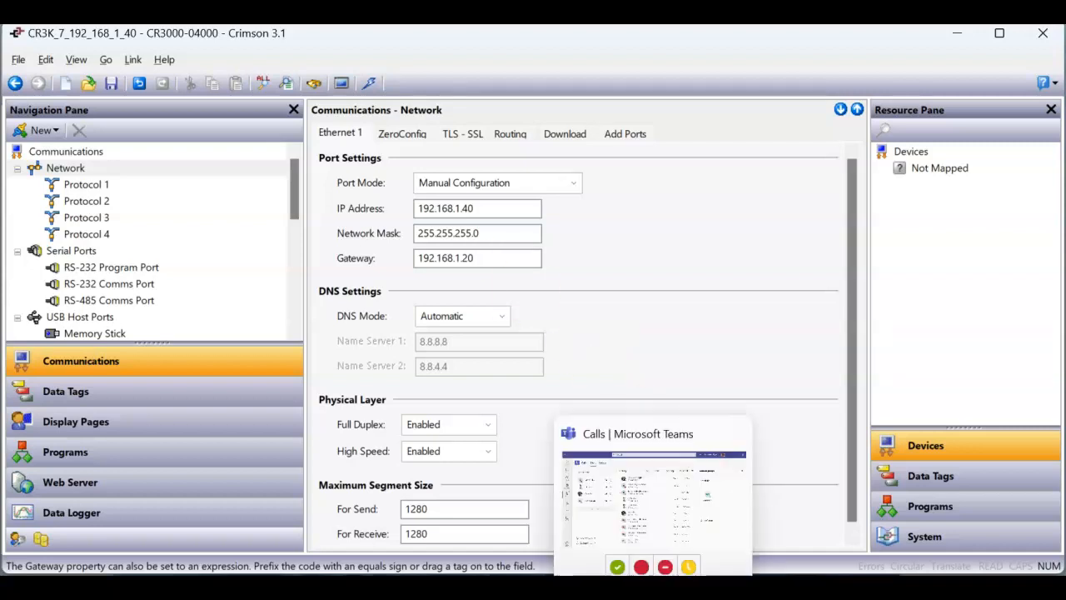
Step: Return to the DA70_WiFi_2Eth_Cell_PortForwarding project and check the IP address of Ethernet 1
mouse_move(698, 570)
click(686, 537)
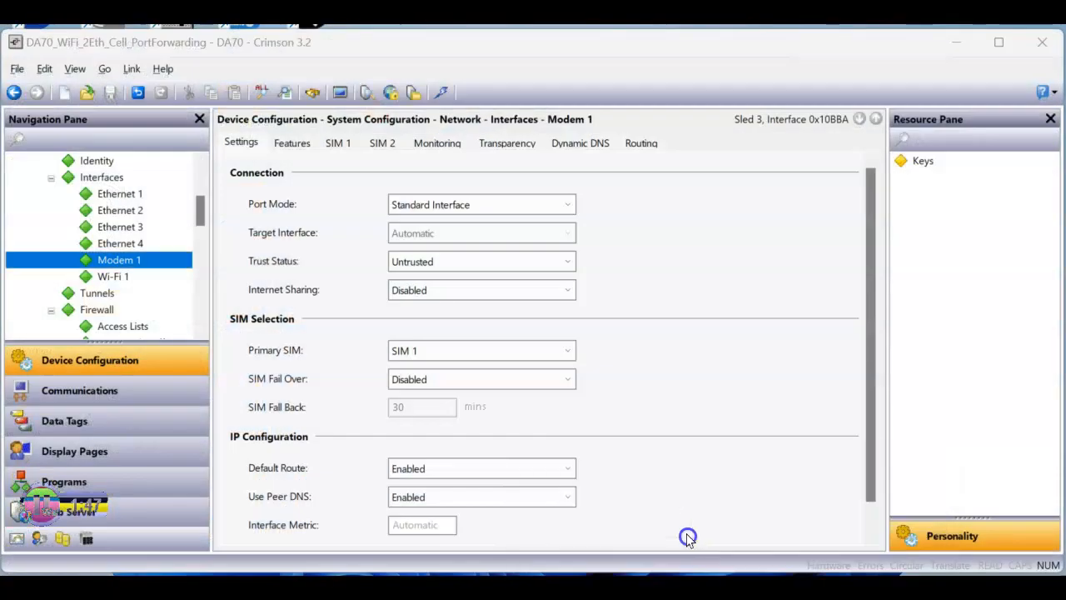
click(133, 197)
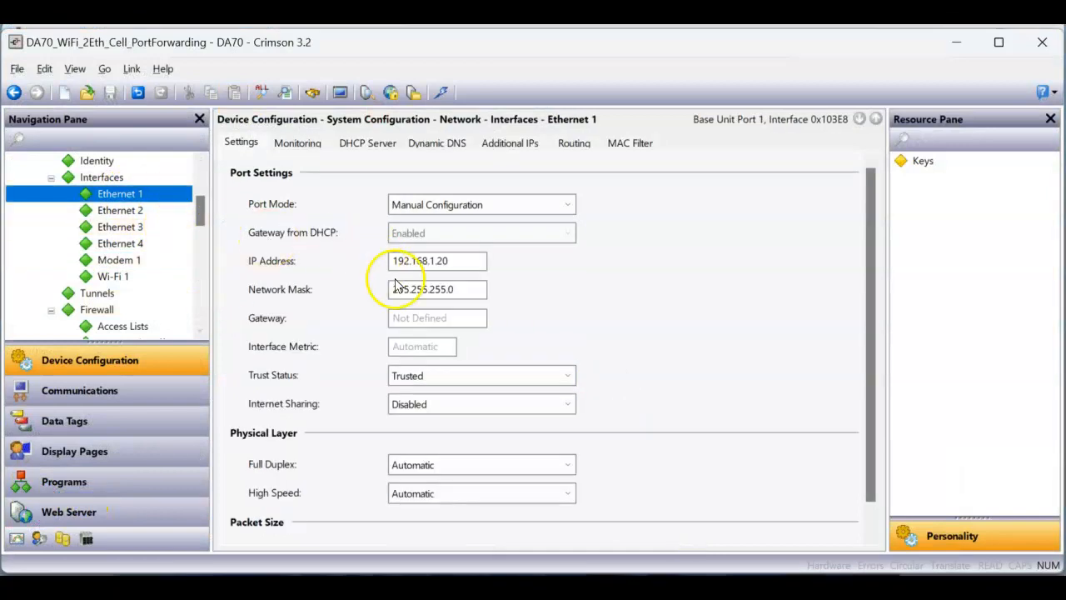
Step: Switch back to the CR3K_7_192_168_1_40 project and check its display page and web server port
mouse_move(616, 574)
click(612, 520)
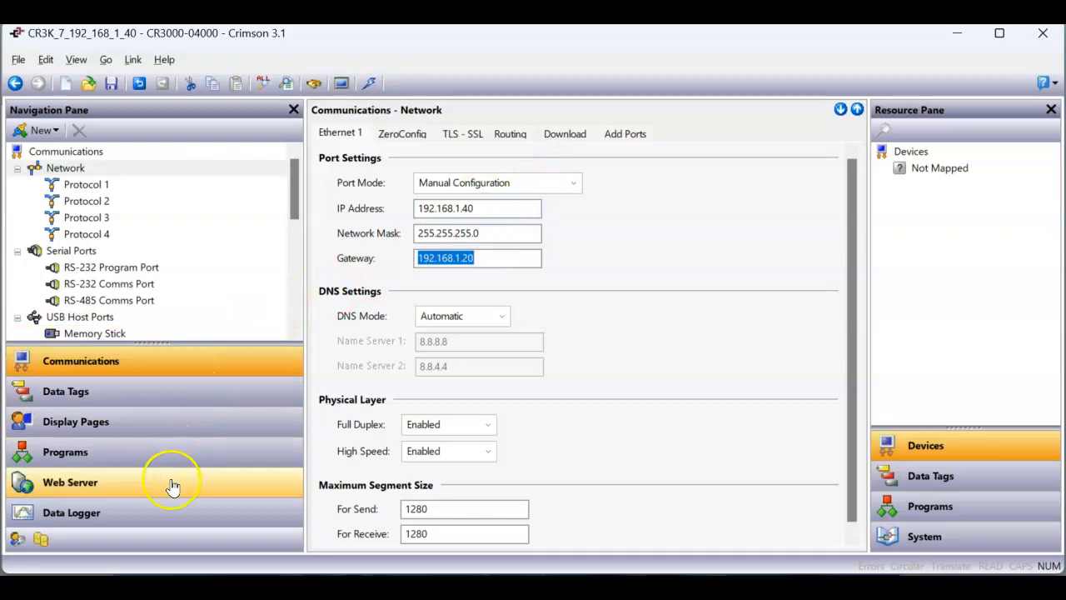
click(161, 434)
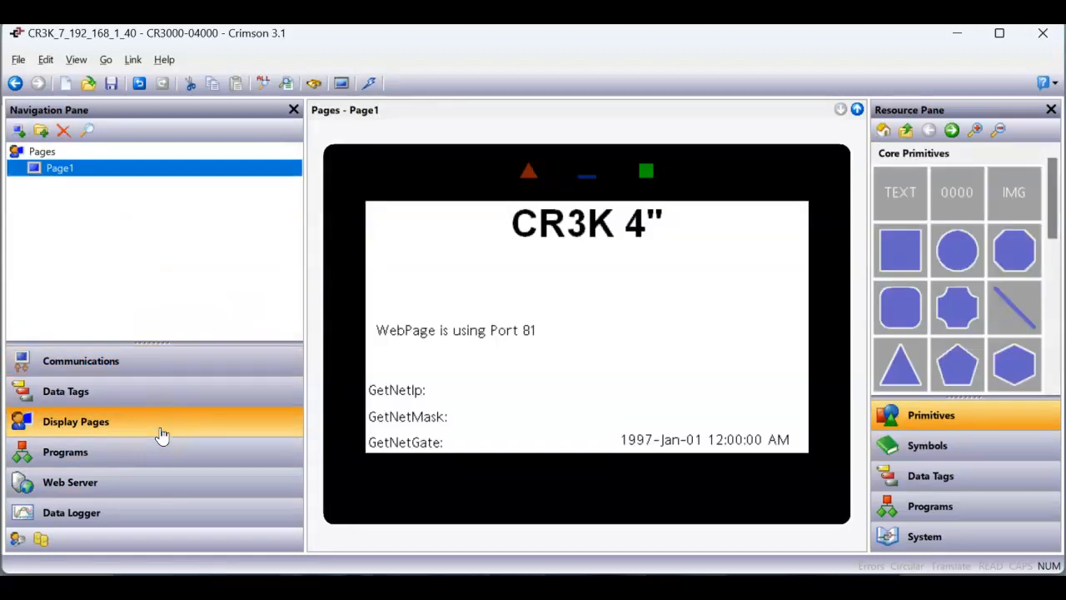
click(161, 482)
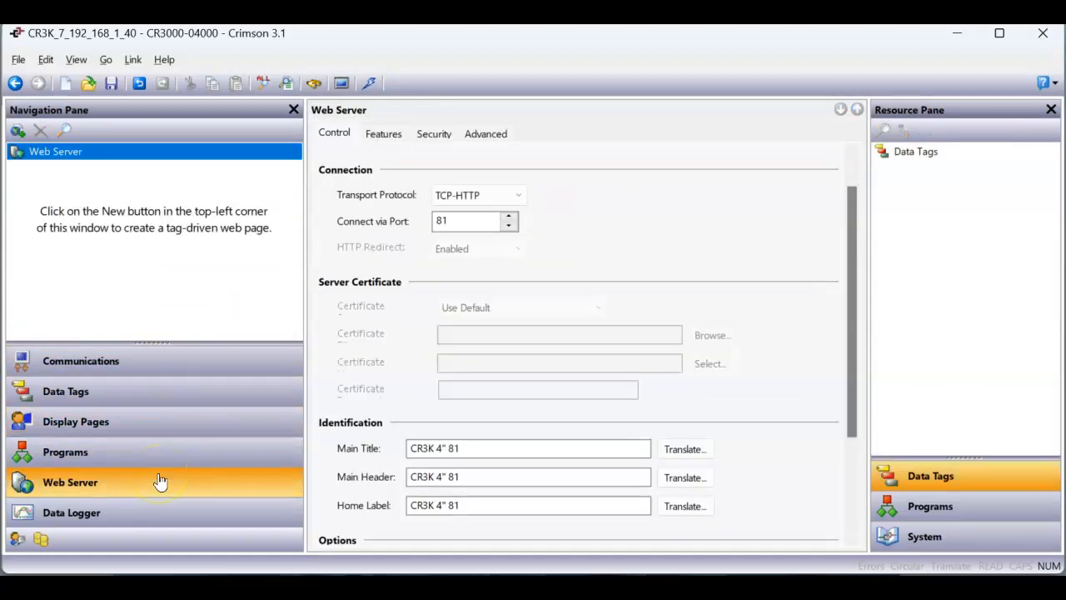
click(459, 223)
Step: Switch to the DA30_192_168_1_30 project and check the IP address and gateway in its network settings
mouse_move(693, 590)
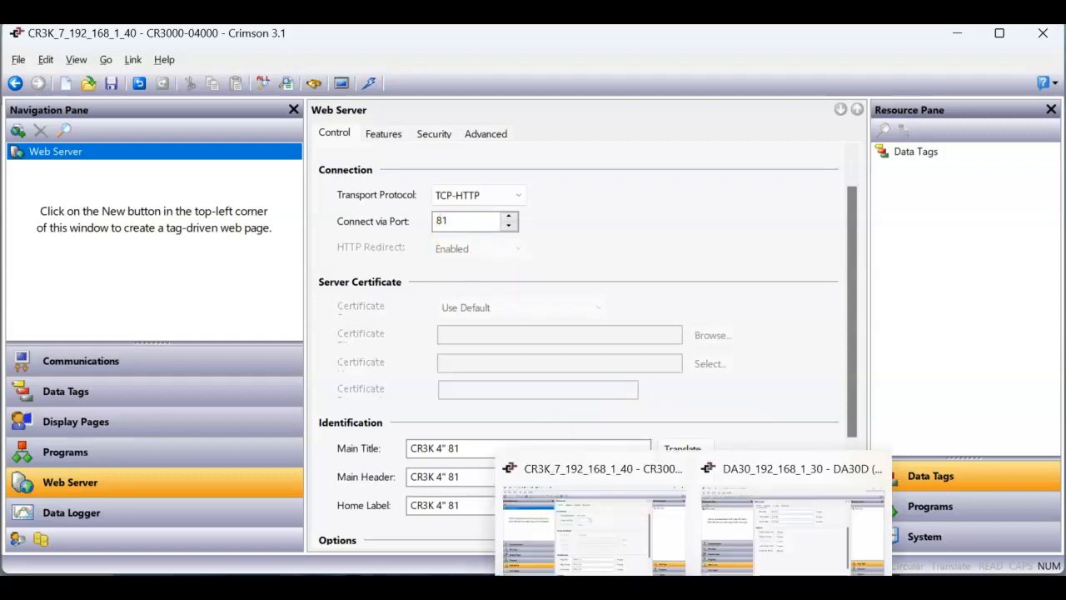
click(757, 554)
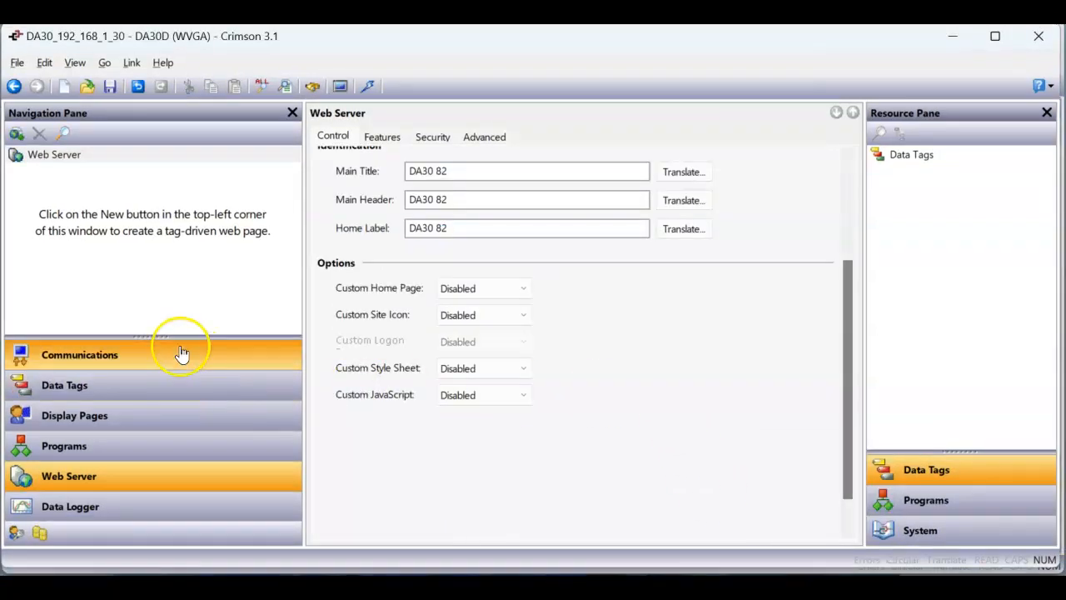
click(184, 353)
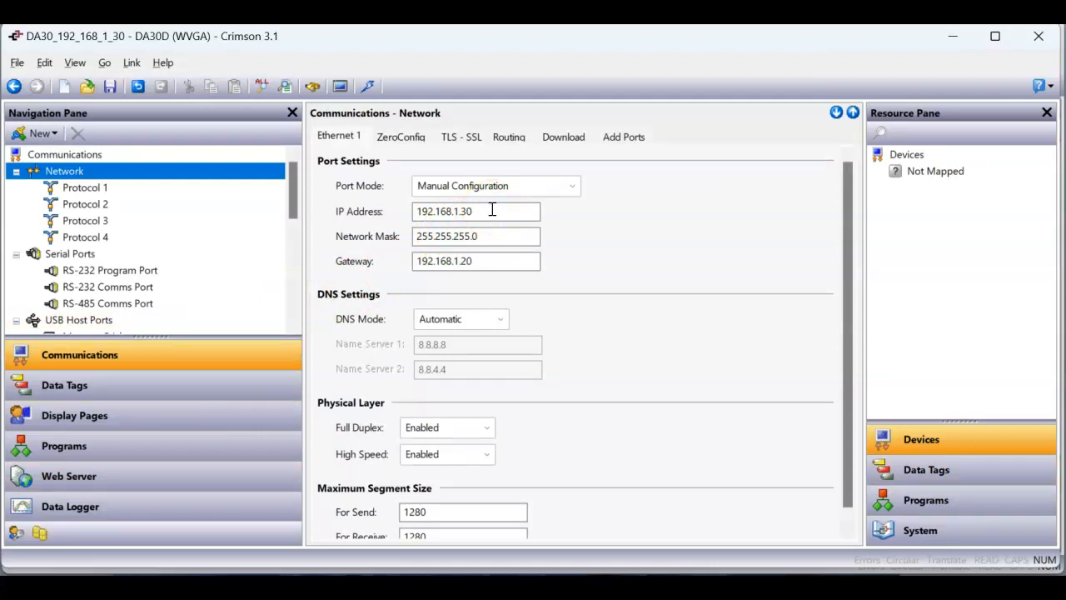
click(489, 260)
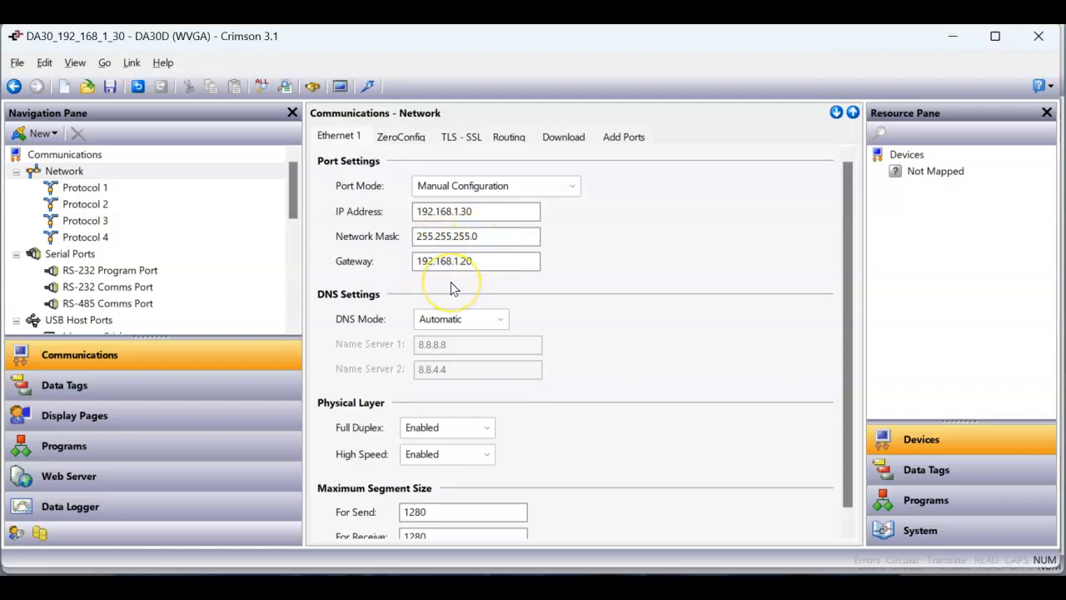
Step: Check the DA30 web server's connection port, identification and remote view settings
click(161, 475)
scroll(372, 210, up, 2)
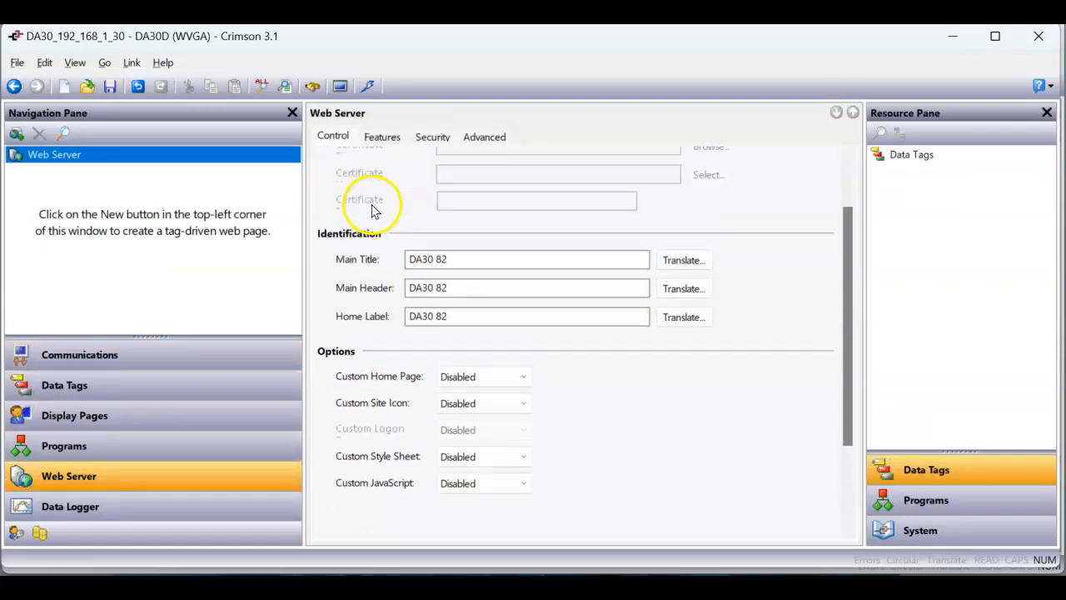
scroll(372, 211, up, 2)
click(326, 140)
click(380, 142)
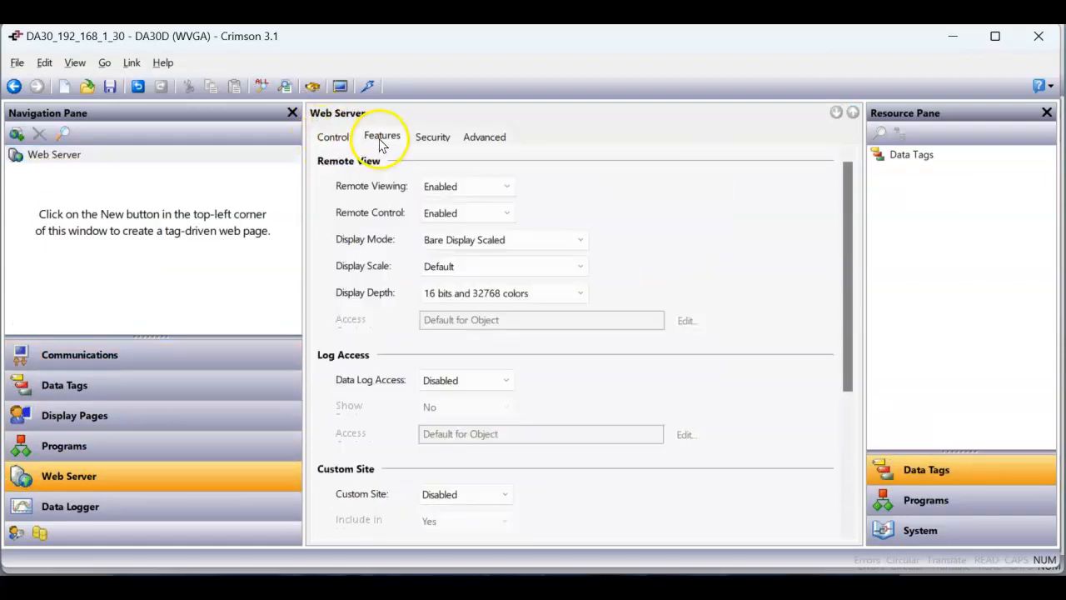
click(333, 137)
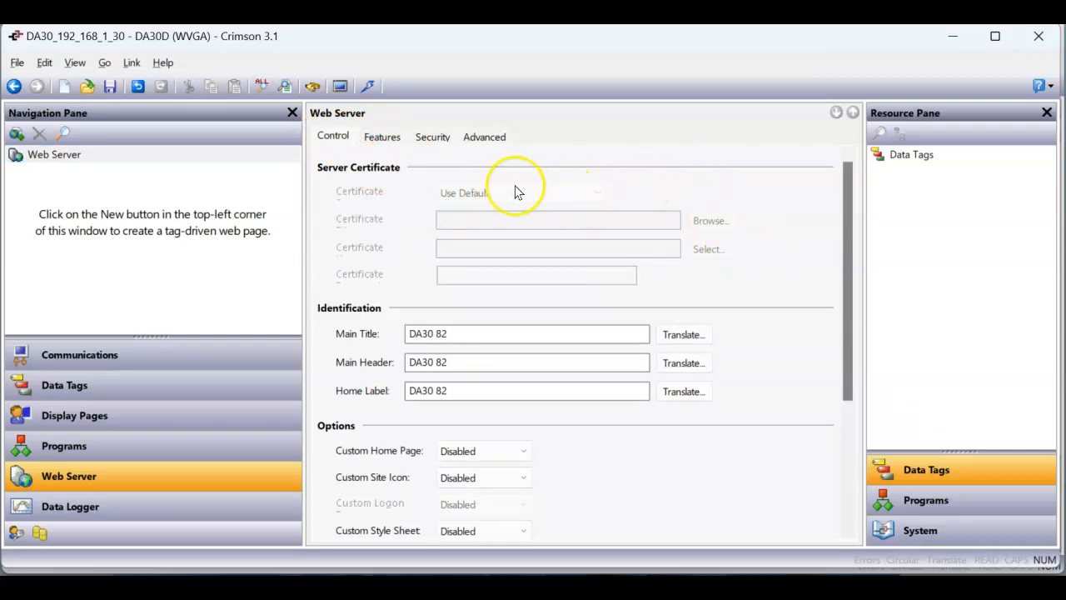
click(995, 39)
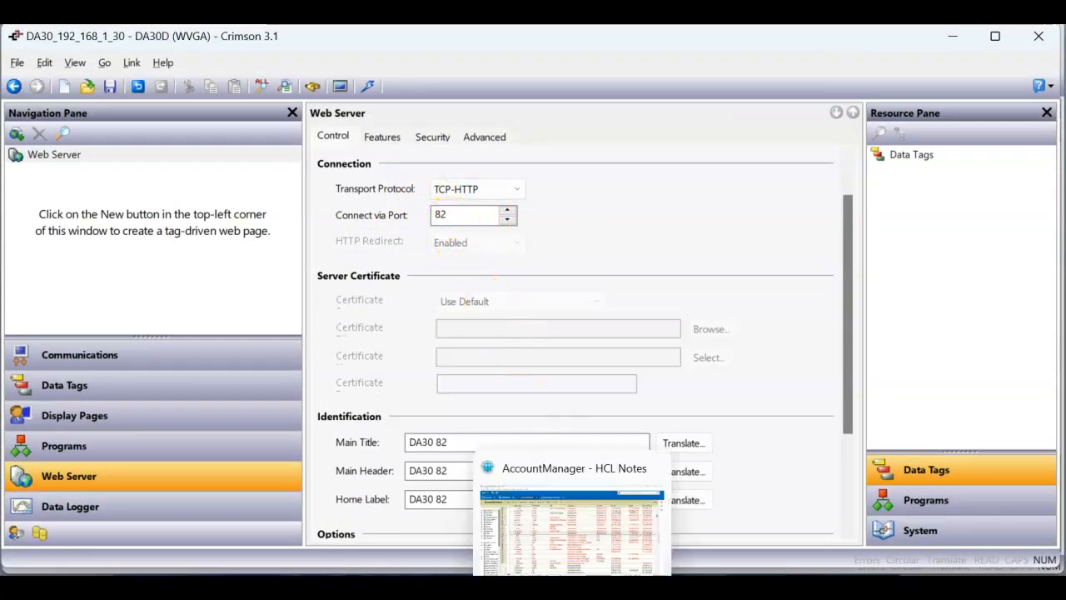
Step: Switch to the DA70_Port_83 project in Crimson 3.2 and check its Ethernet 1 addresses and web server port
mouse_move(693, 591)
mouse_move(733, 592)
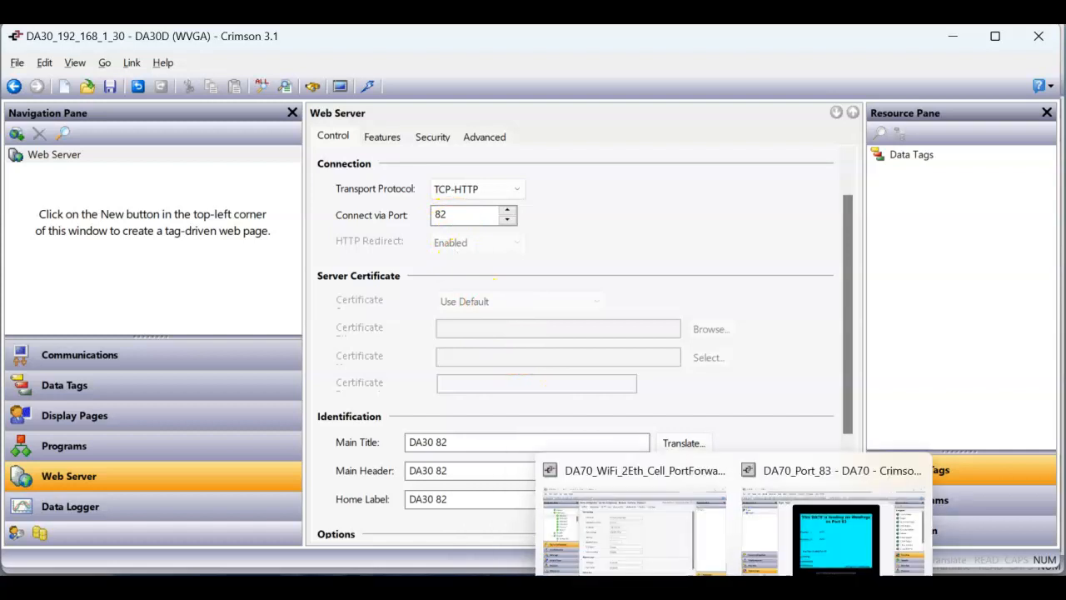
click(786, 554)
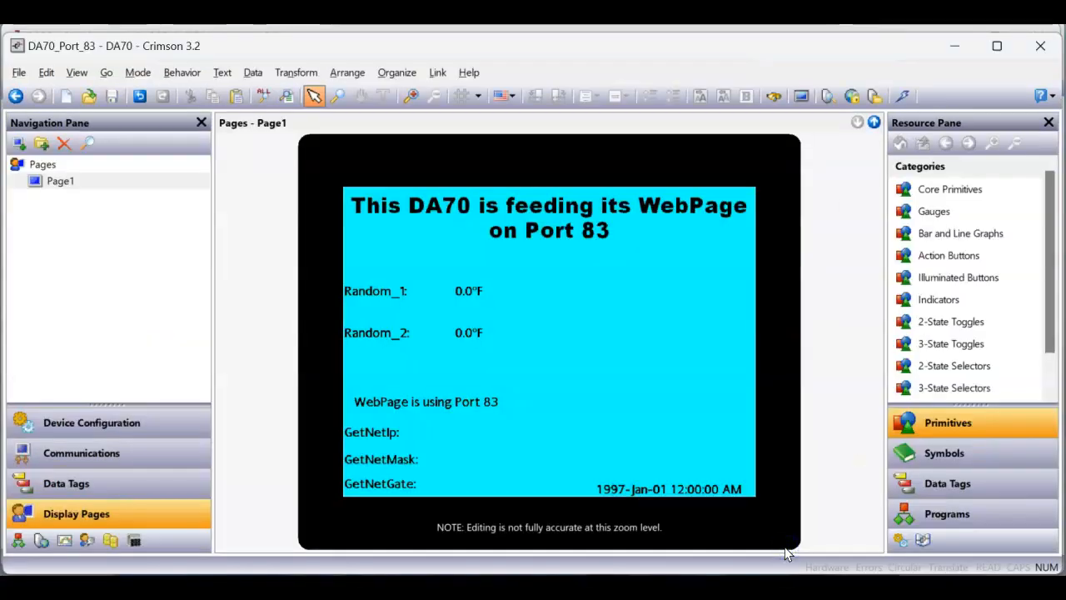
click(165, 424)
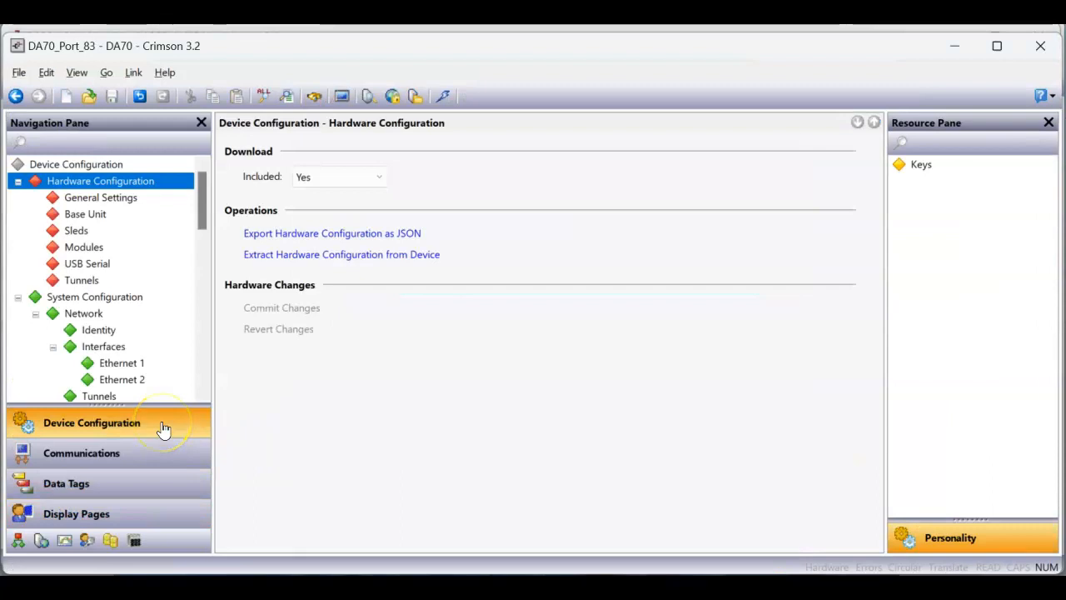
click(133, 366)
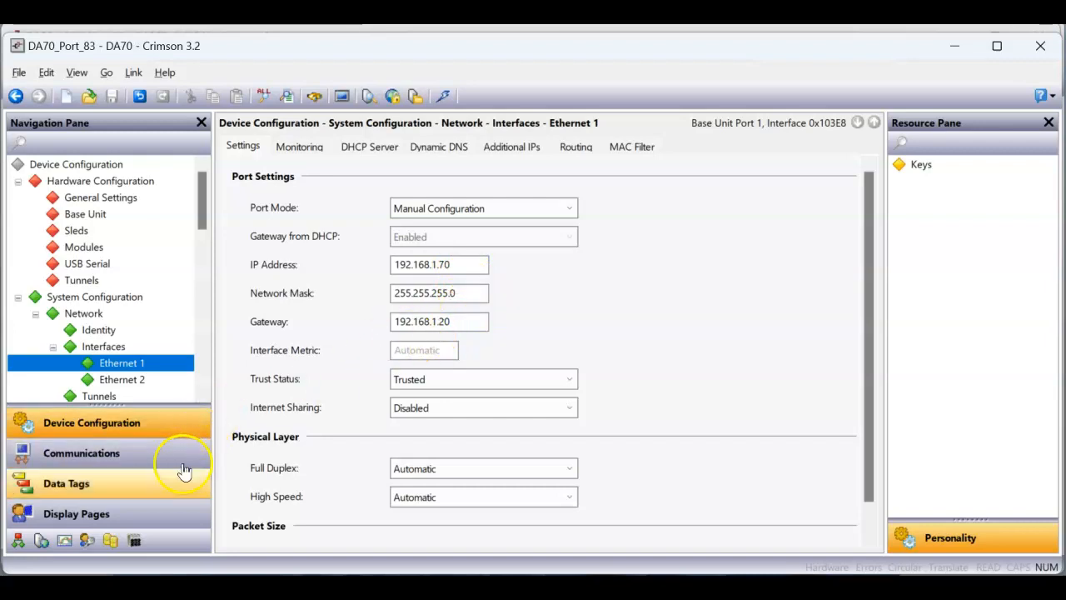
drag(174, 404, 172, 308)
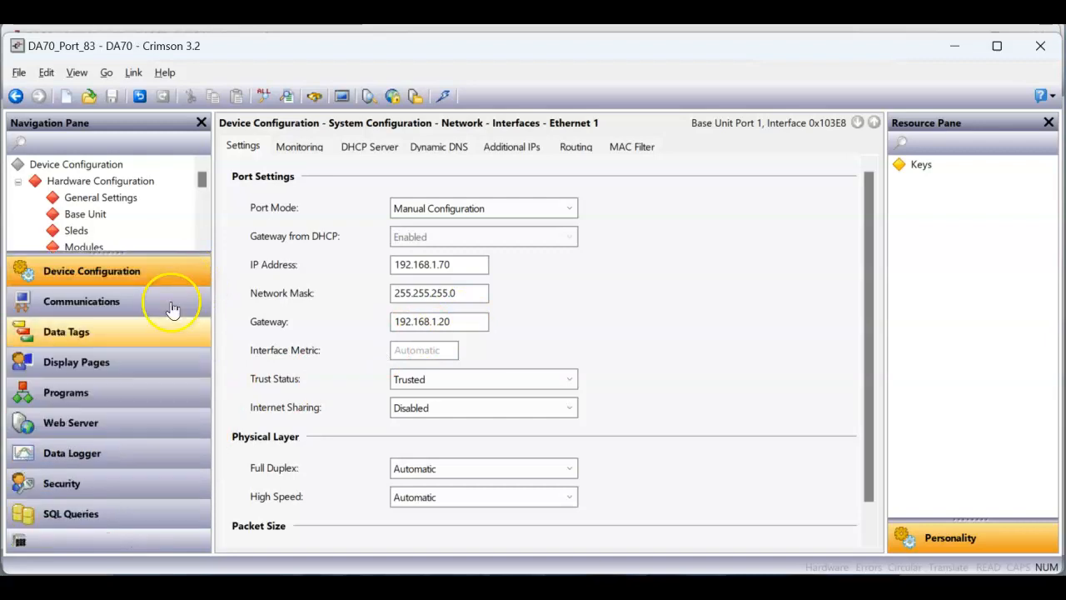
click(119, 427)
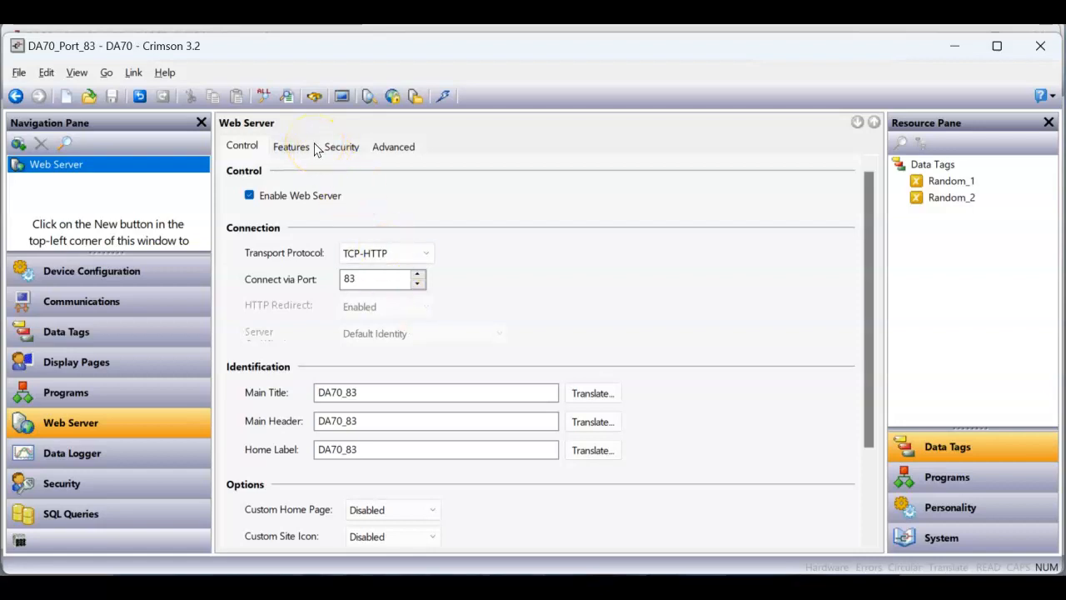
Step: Return to the DA70_WiFi_2Eth_Cell_PortForwarding project and examine the firewall's port forwarding rules
mouse_move(691, 586)
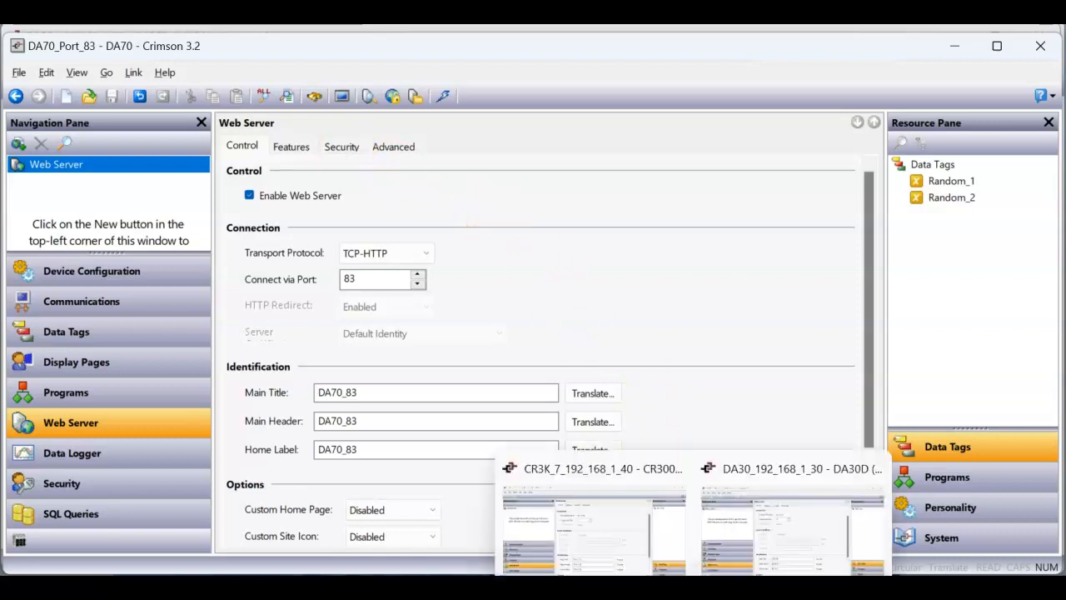
mouse_move(734, 586)
click(672, 540)
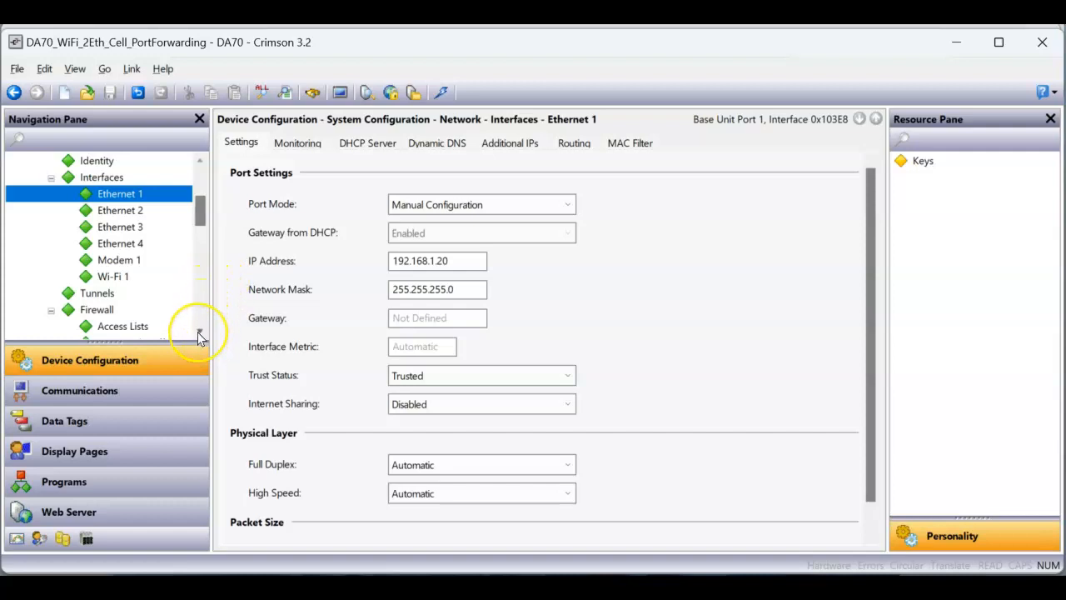
click(198, 331)
click(197, 332)
click(198, 331)
click(198, 331)
click(197, 331)
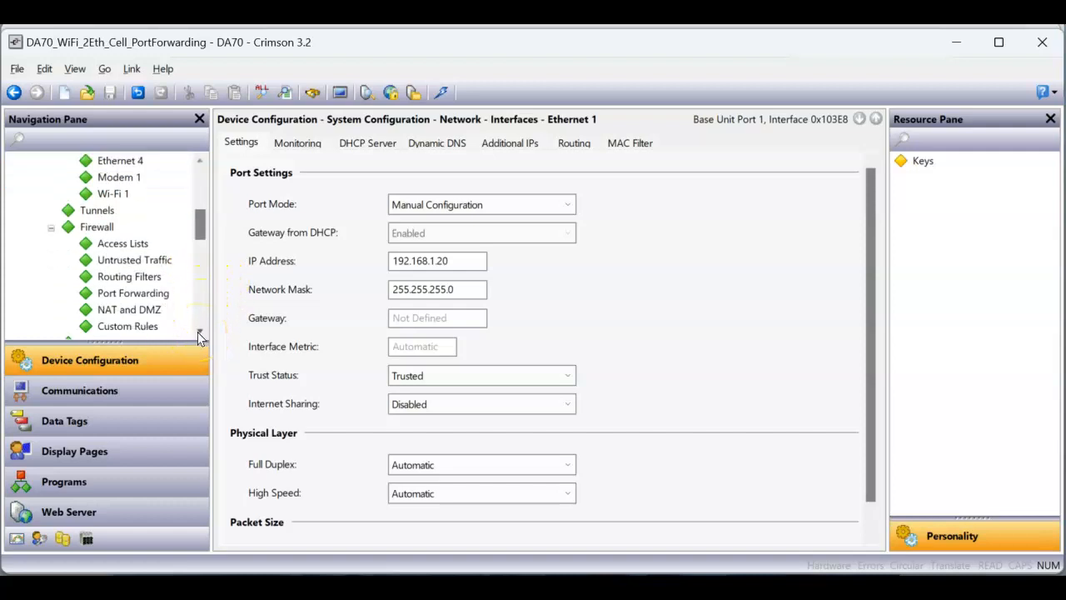
click(197, 332)
click(169, 283)
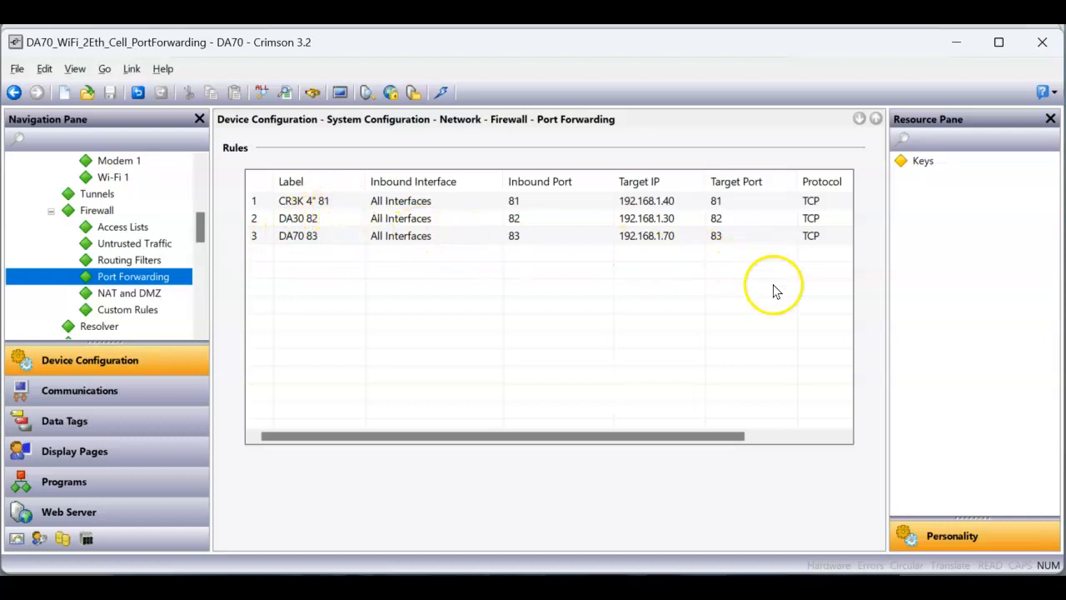
Step: Add a port forwarding rule labelled HMI with inbound port 84, target IP 192.168.1.85 and target port 84
drag(766, 447, 787, 444)
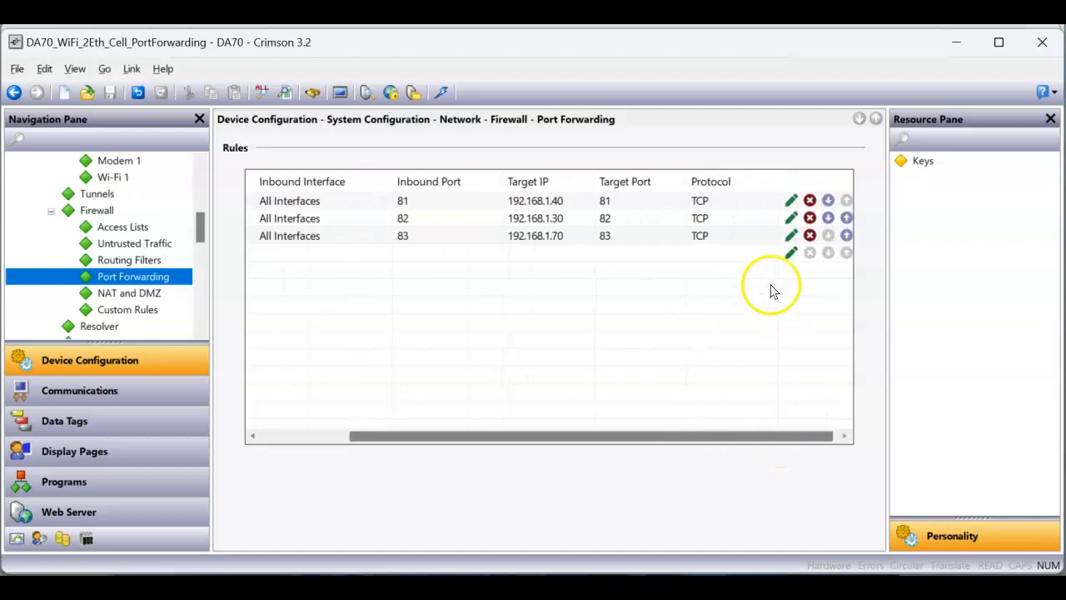
click(790, 254)
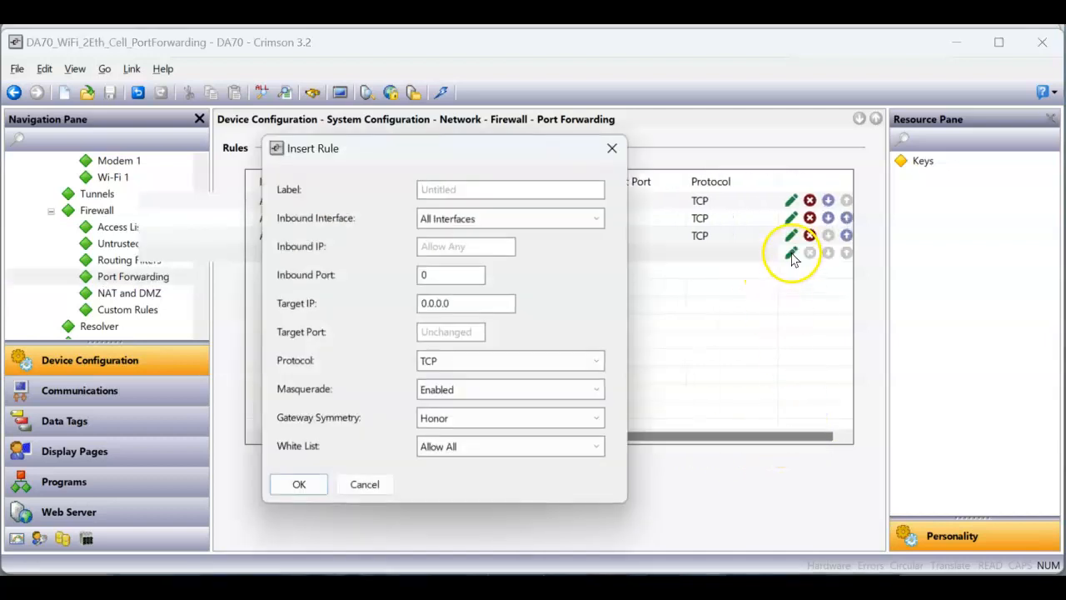
click(465, 195)
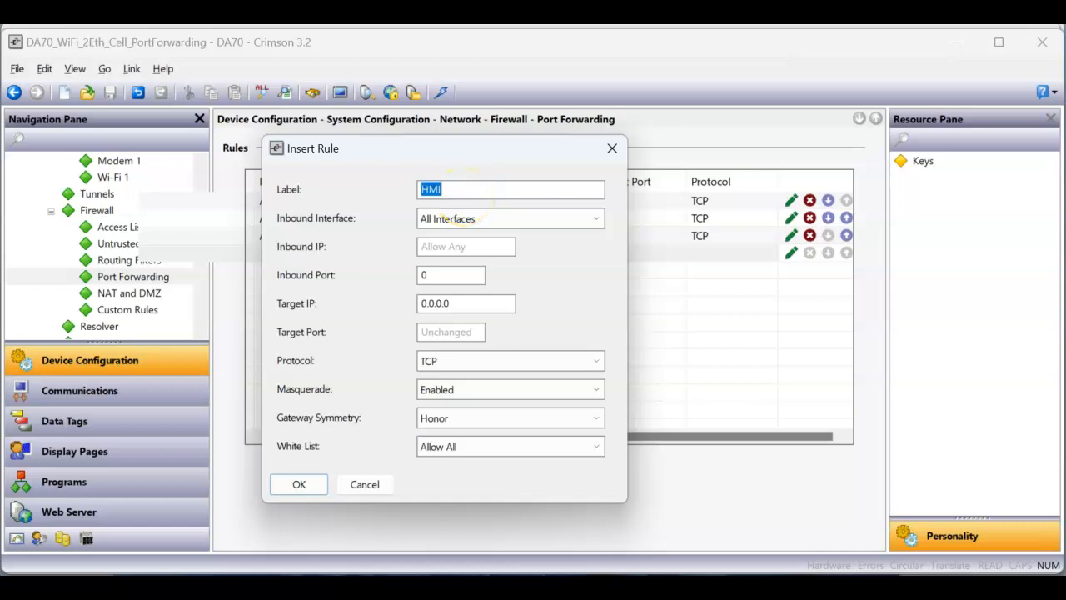
click(442, 274)
click(459, 305)
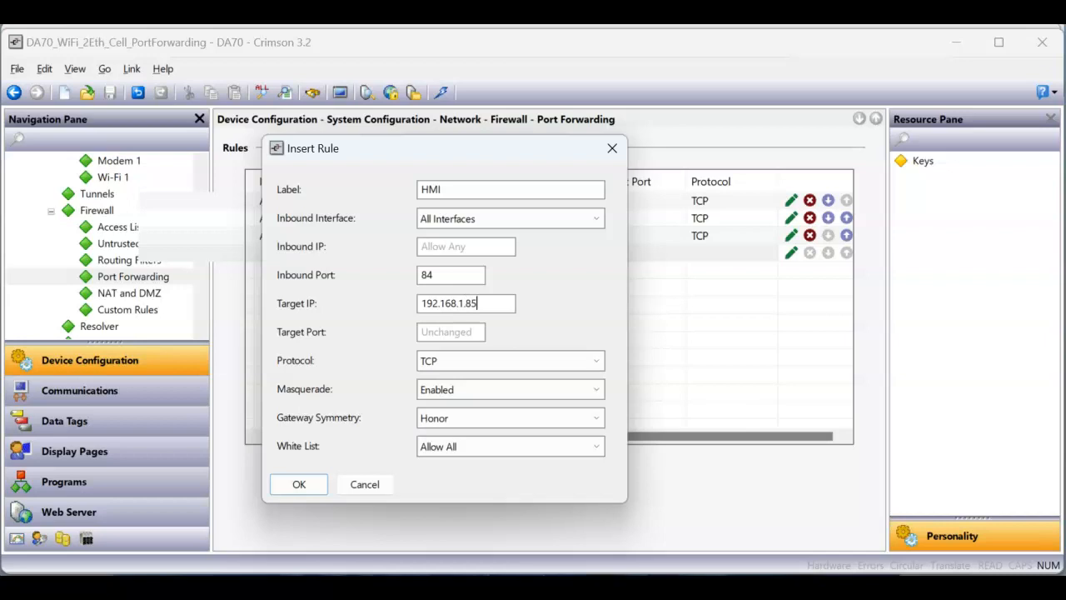
click(454, 334)
click(299, 484)
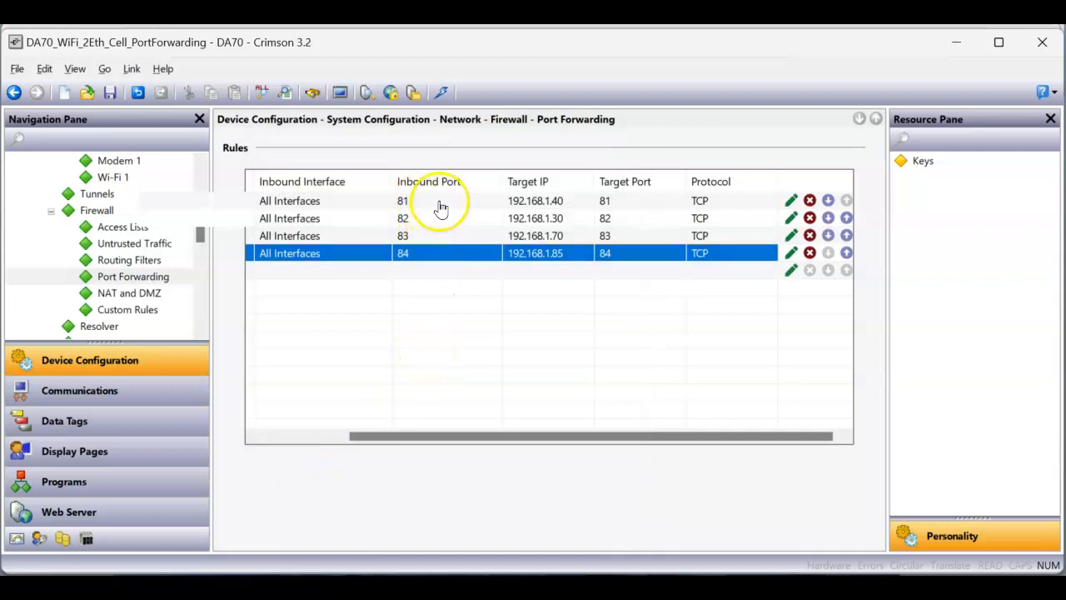
Step: Review the settings of the CR3K 4" 81, DA30 82 and DA70 83 port forwarding rules
click(792, 201)
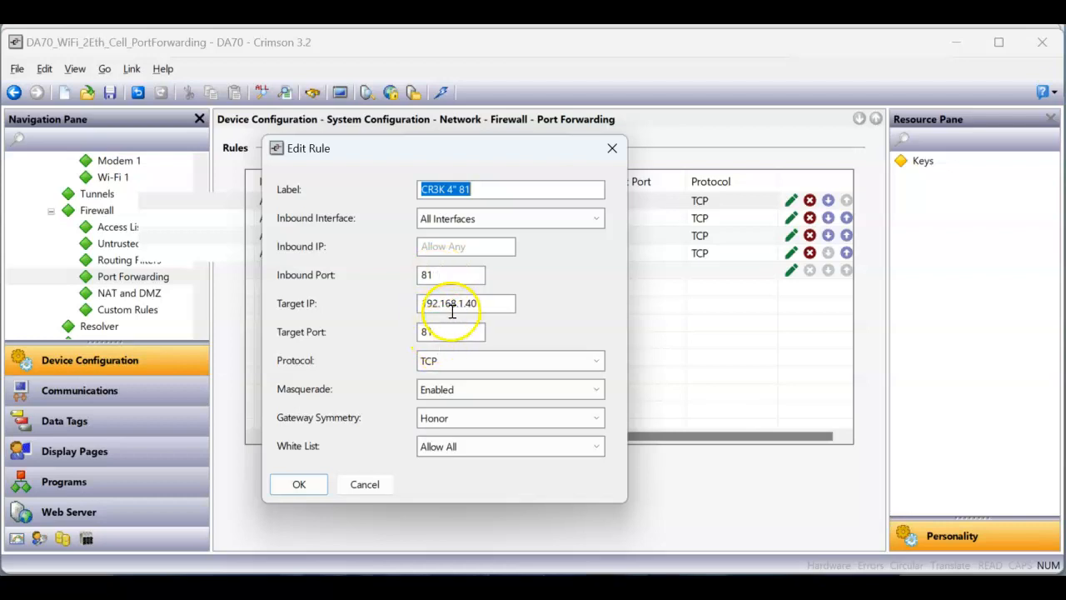
click(298, 484)
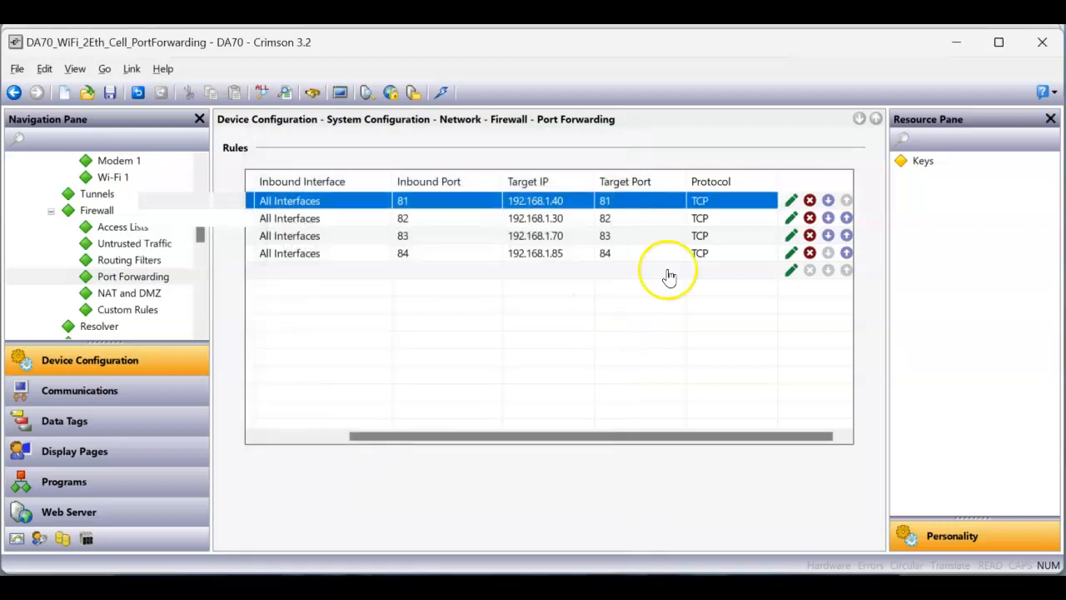
click(791, 217)
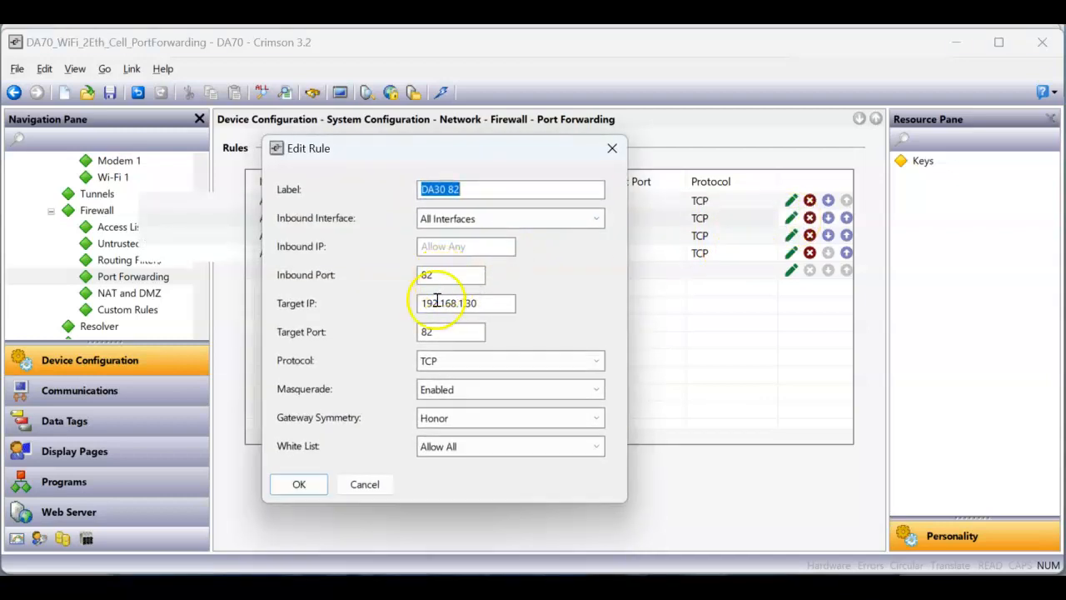
click(298, 484)
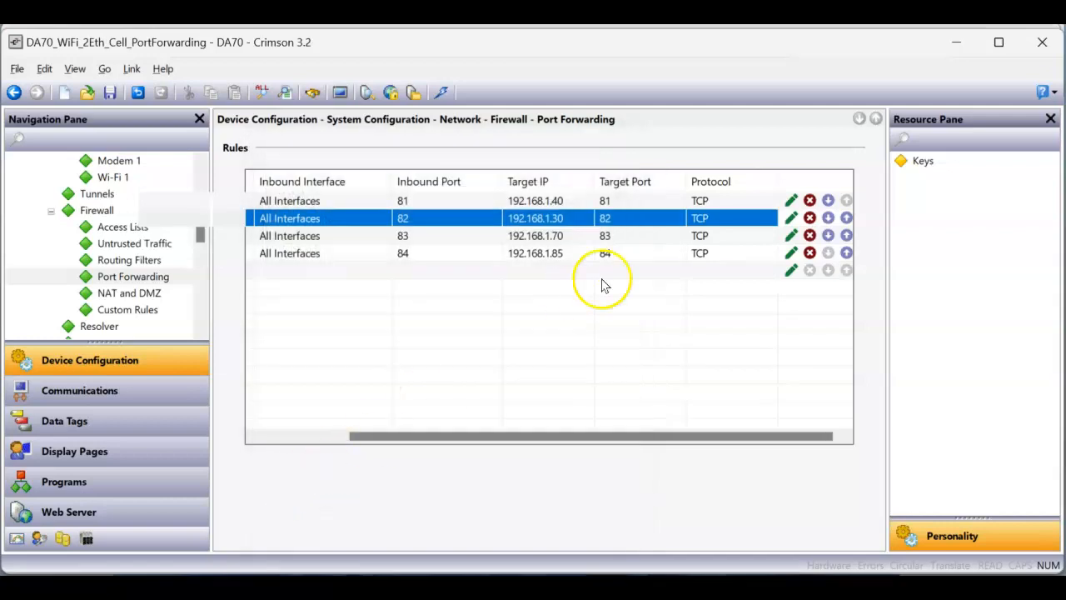
click(791, 234)
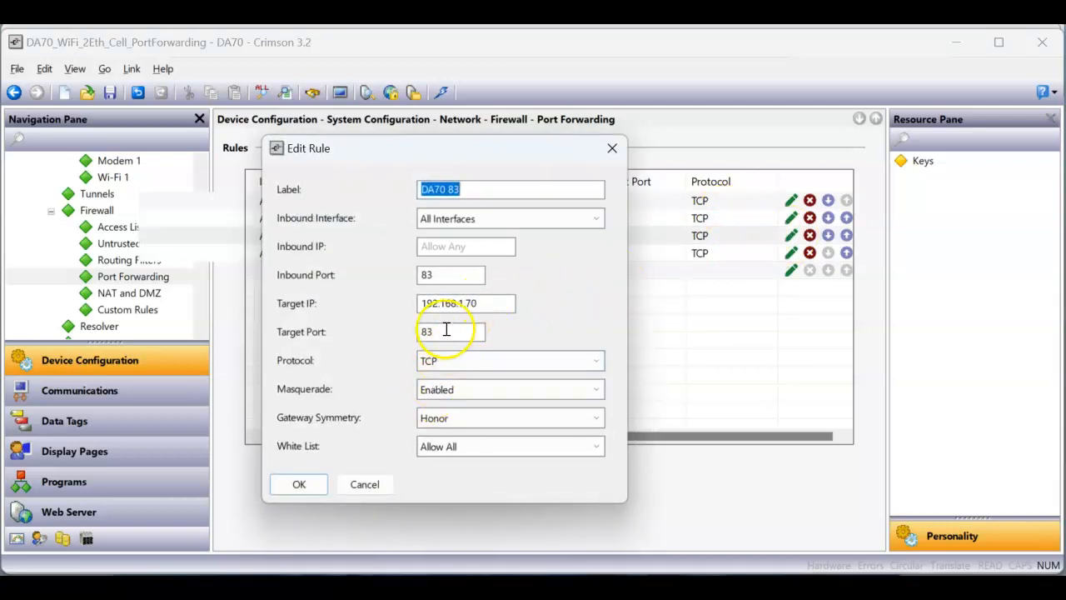
click(299, 484)
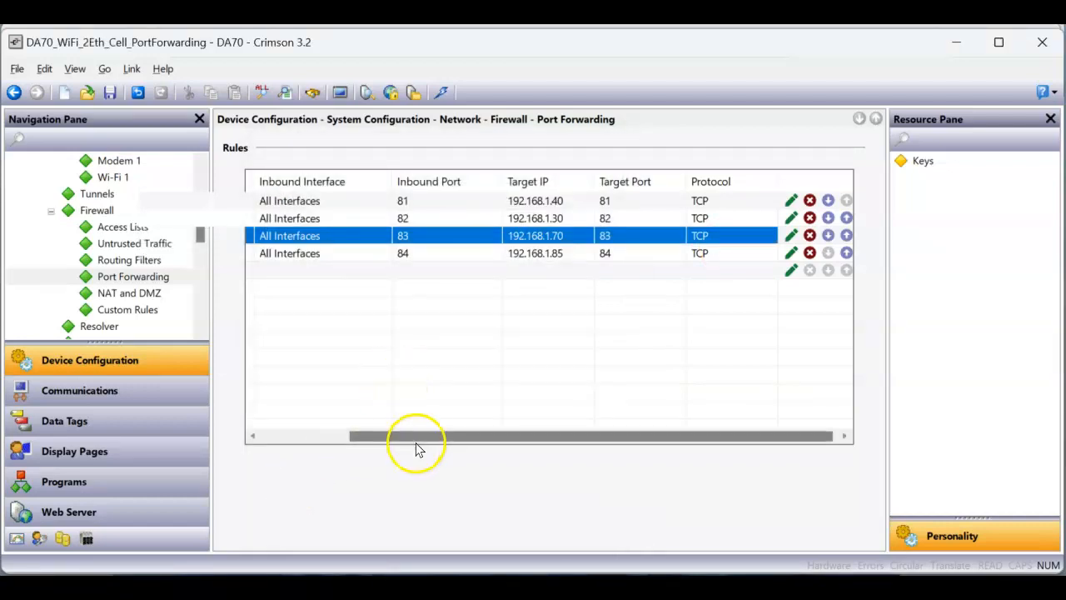
drag(417, 437, 345, 439)
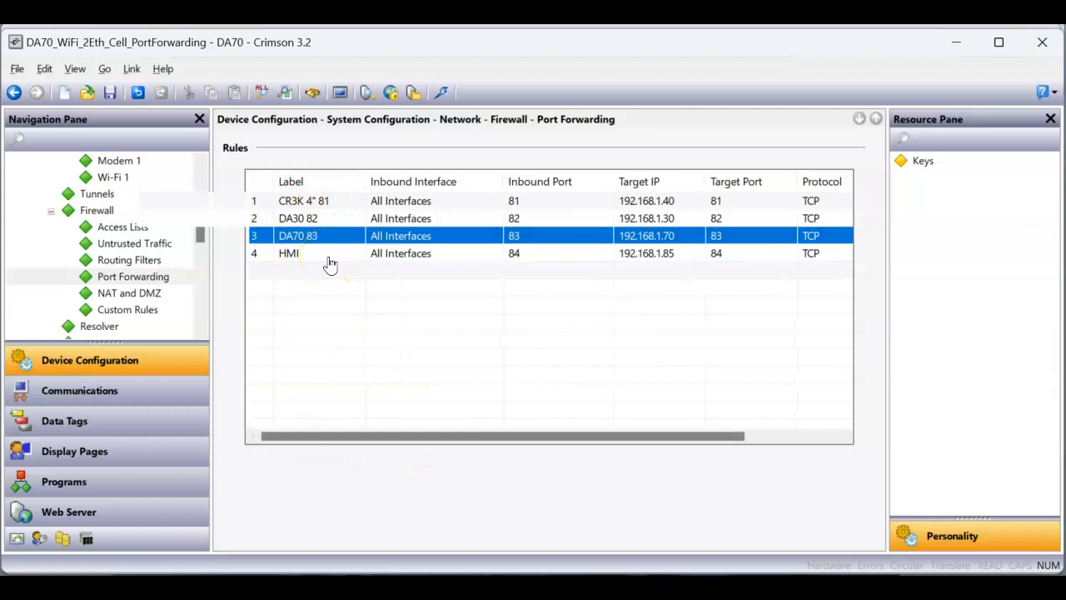
Step: Save the DA70_WiFi_2Eth_Cell_PortForwarding project and send it to the device
click(109, 92)
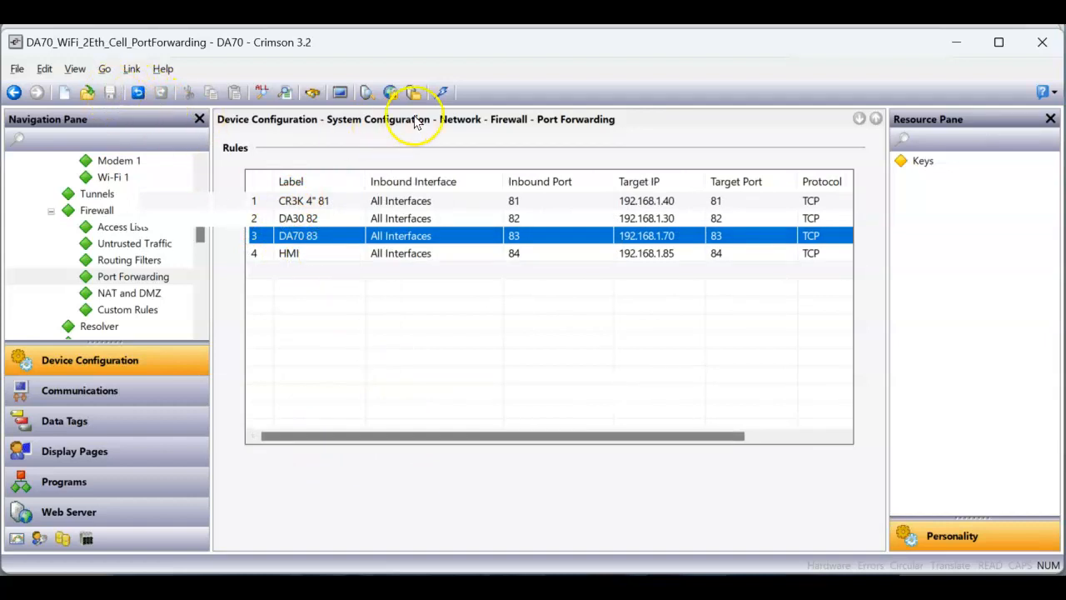
click(441, 90)
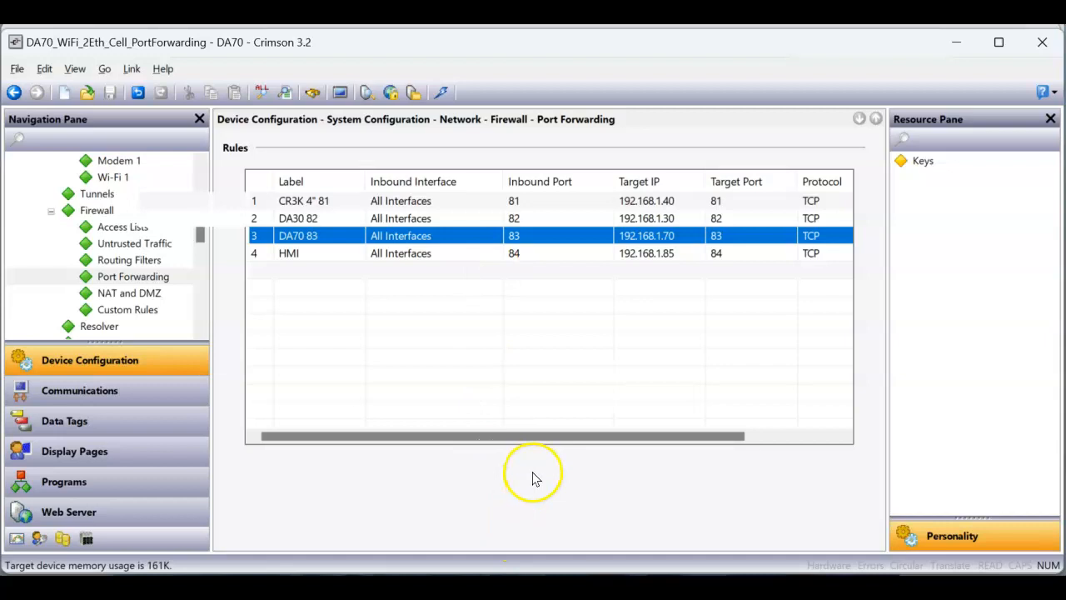
Step: Switch to the web browser and view the page of the DA70 acting as cell modem at 192.168.1.20
mouse_move(531, 590)
click(519, 563)
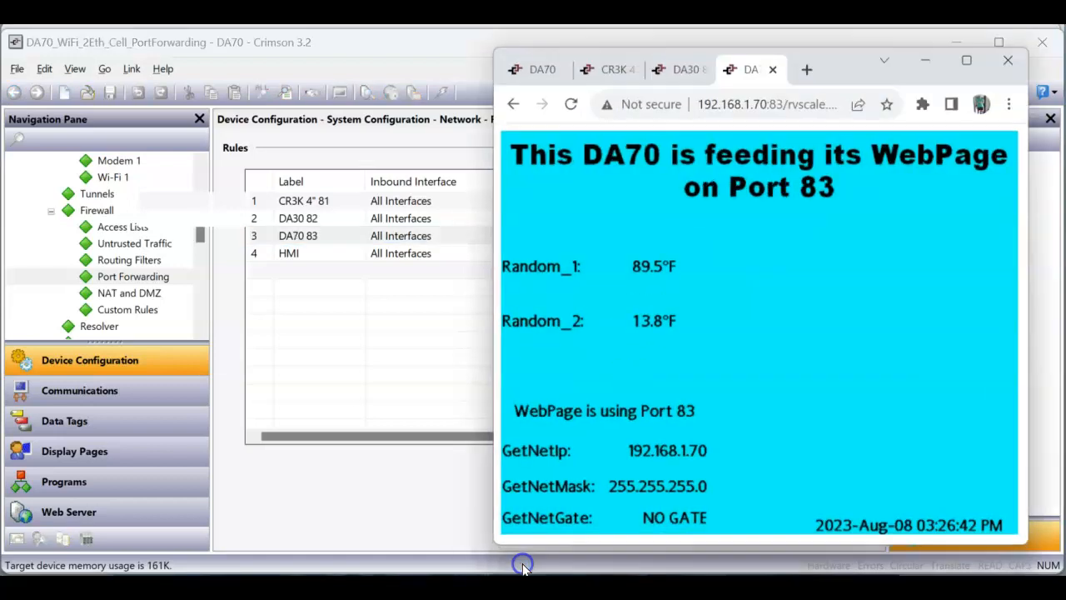
click(541, 59)
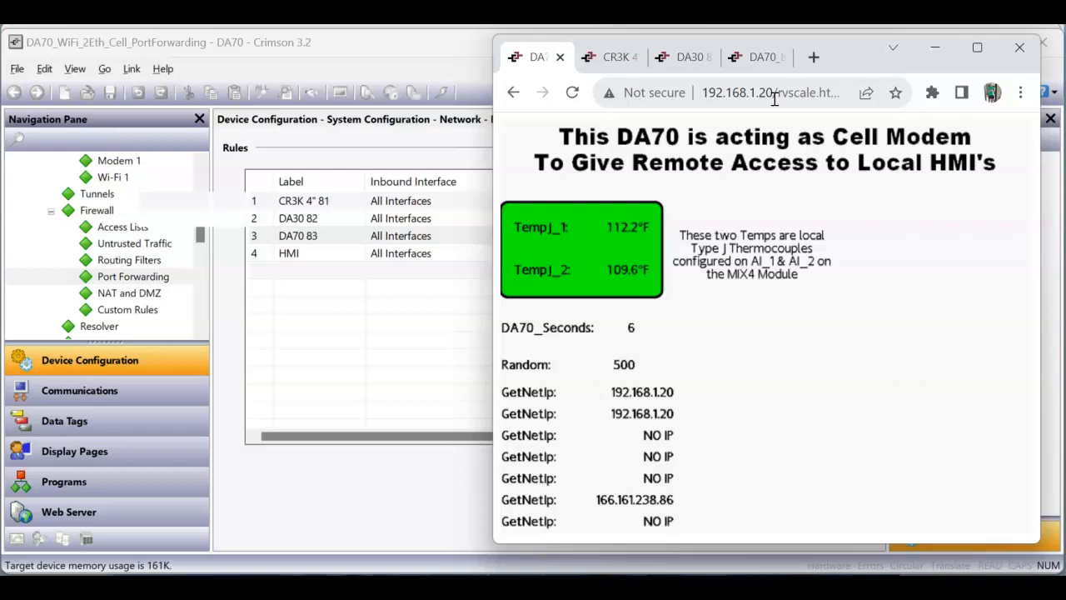
Step: Check the CR3K web server at 192.168.1.40:81, view its Remote View and return to its start page
click(611, 58)
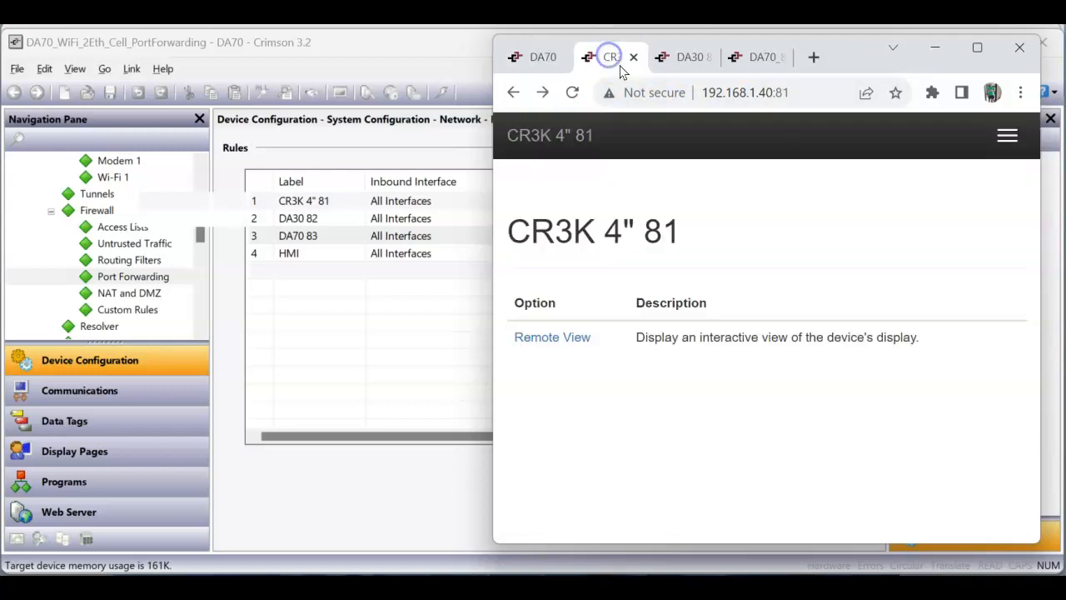
click(795, 94)
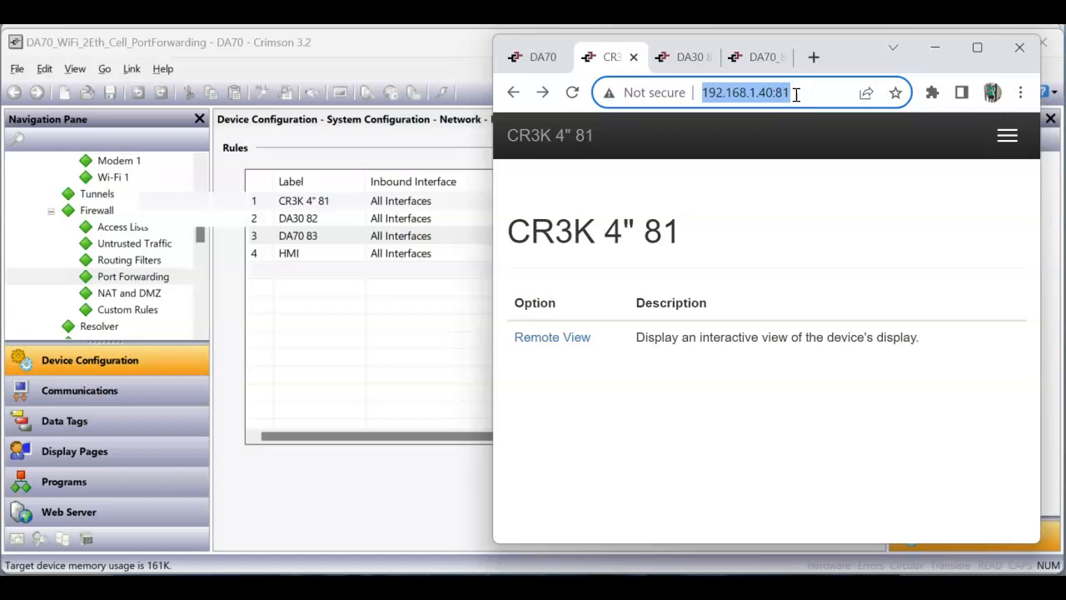
click(801, 225)
click(574, 335)
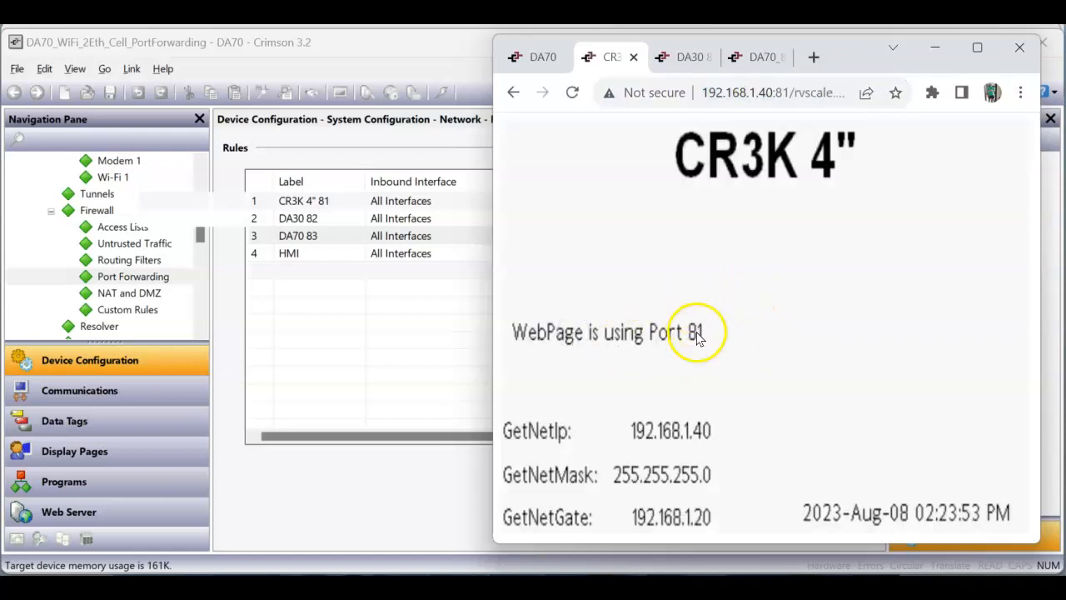
click(513, 93)
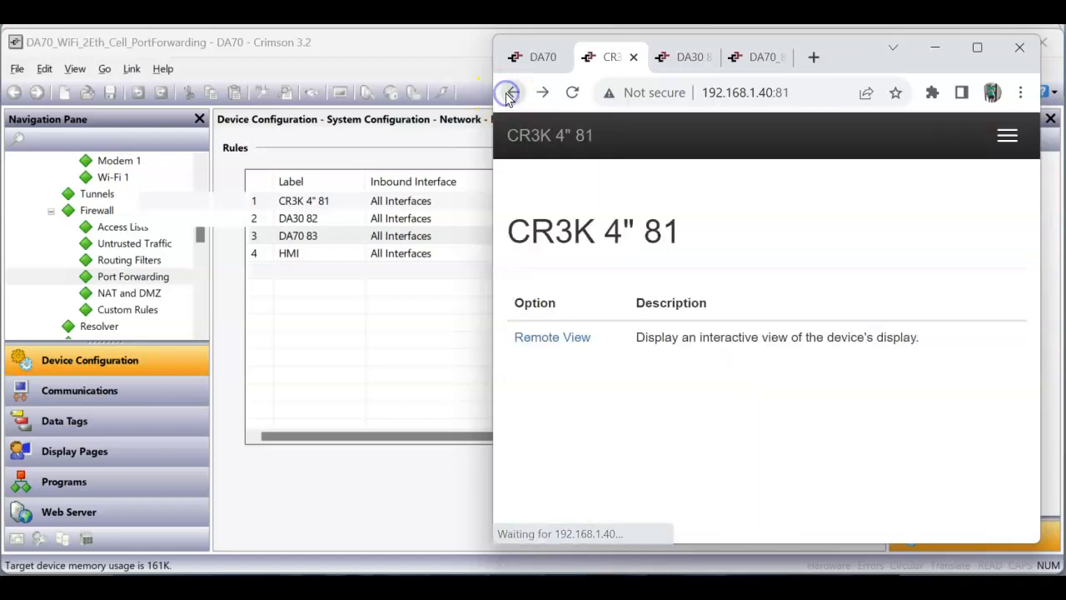
Step: View the DA30 web server's Remote View at 192.168.1.30:82 and return to its start page
click(679, 55)
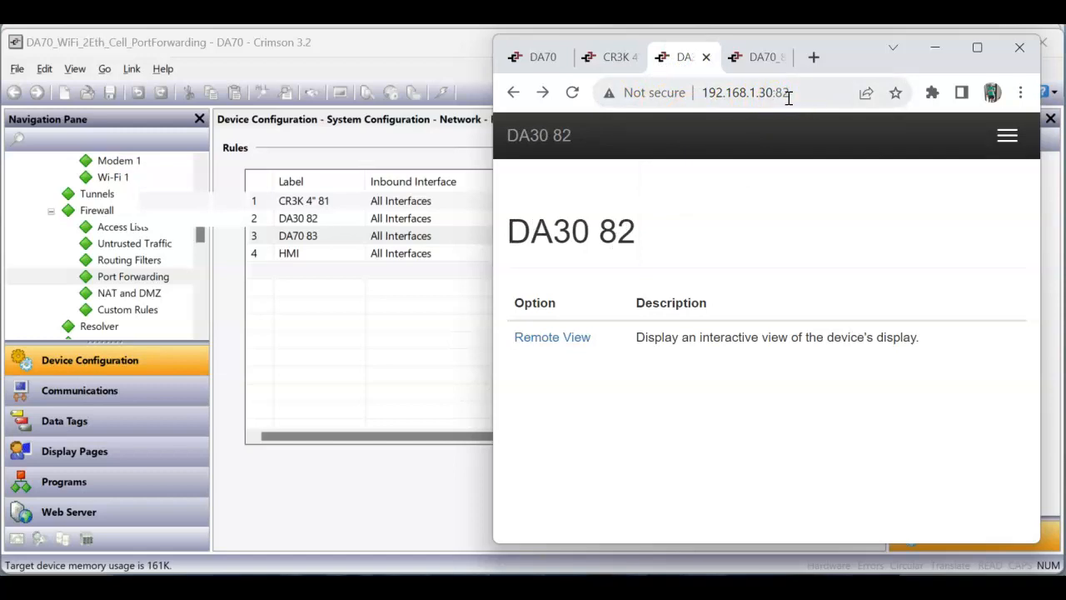
click(553, 336)
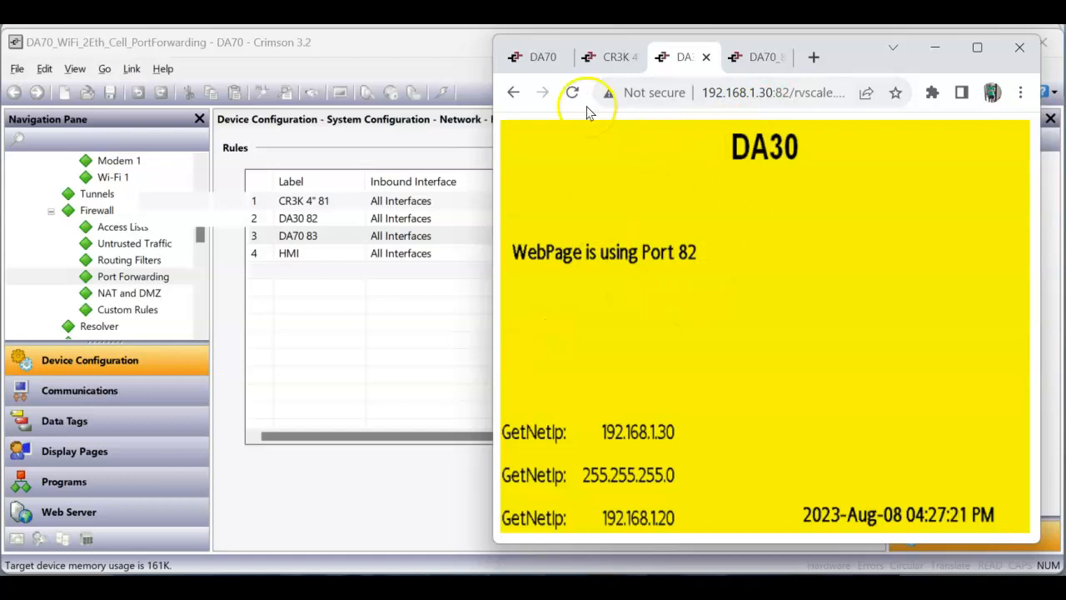
click(514, 92)
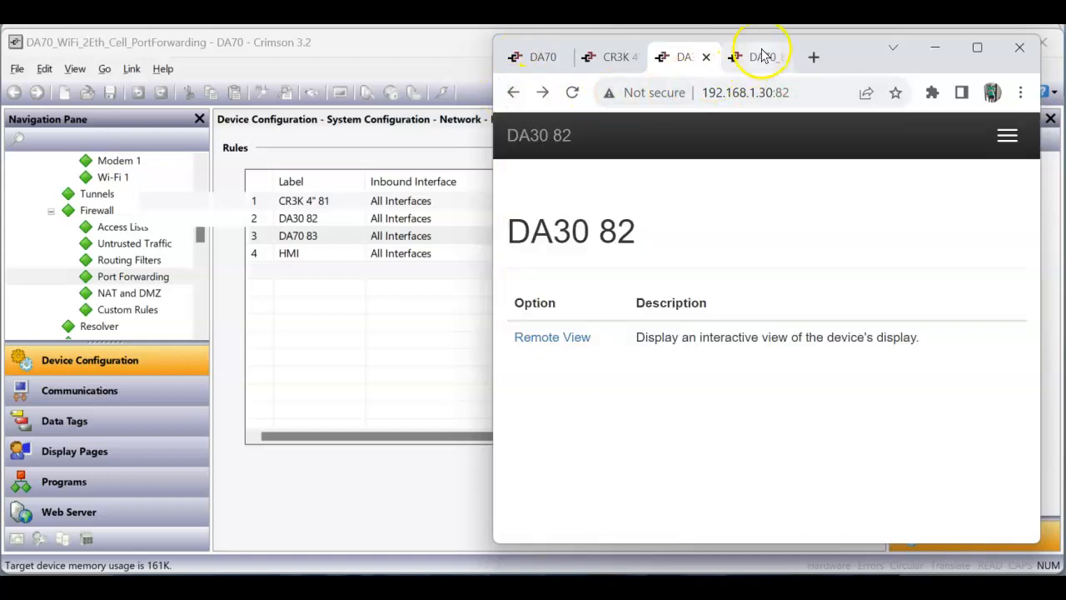
Step: Check the second DA70's web server start page at 192.168.1.70:83 and reopen its Remote View
click(762, 55)
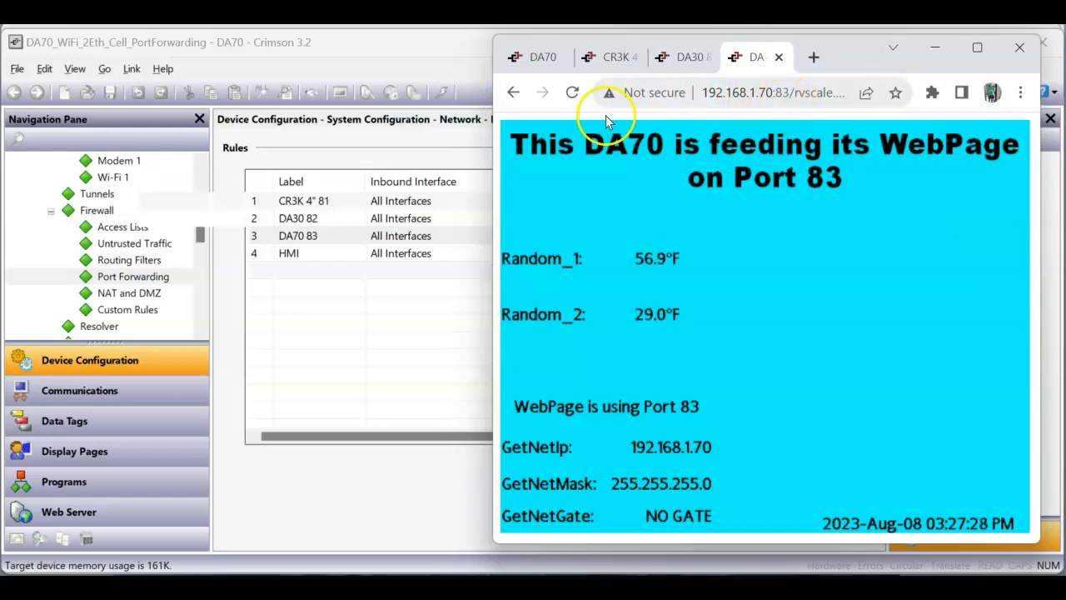
click(511, 93)
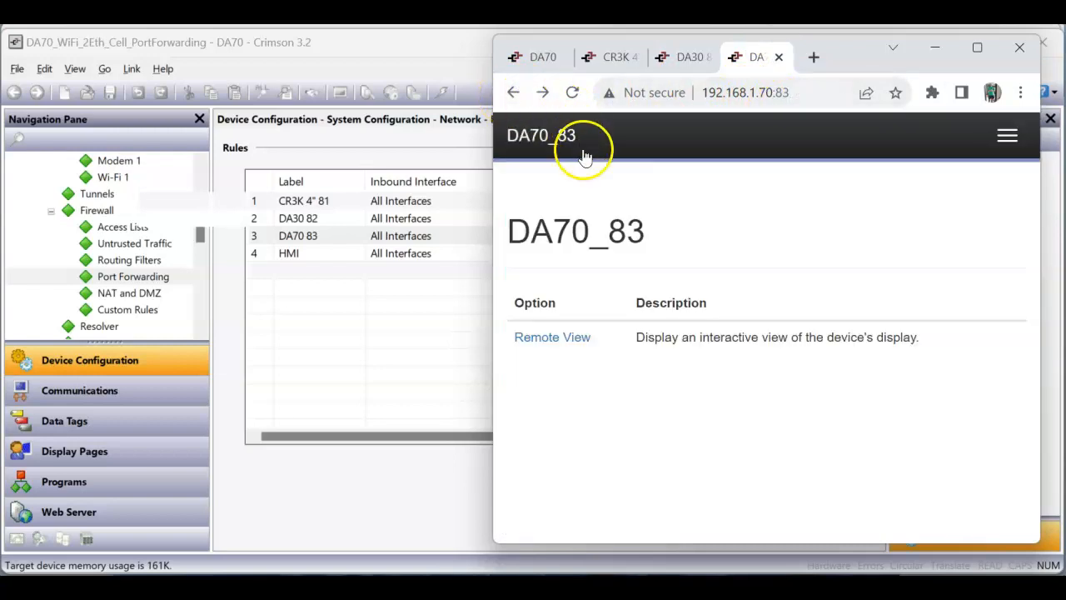
click(534, 339)
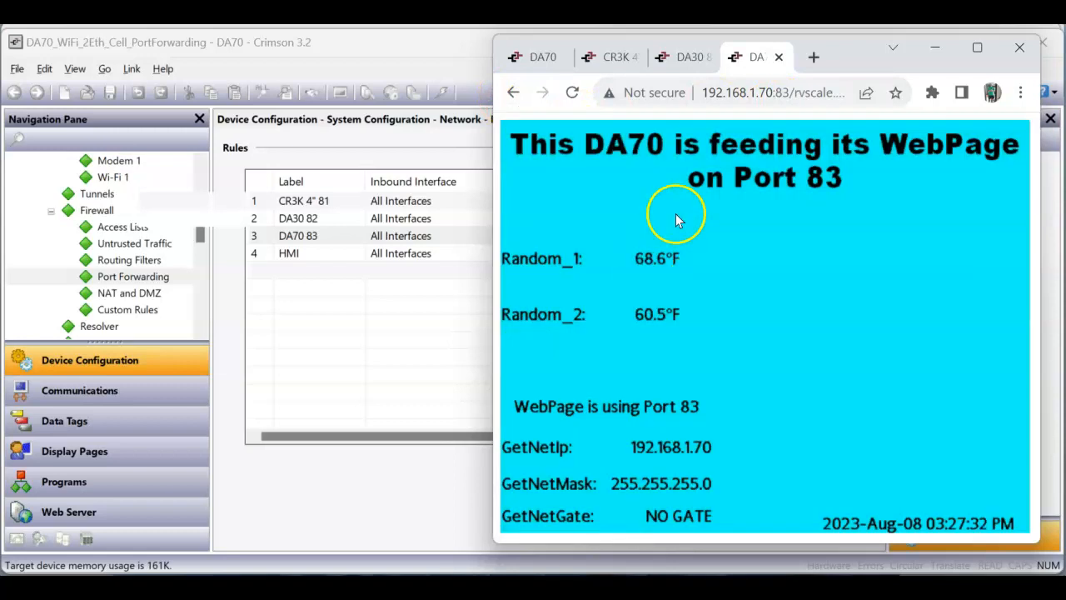
Step: Examine the GetNetIp addresses, including the cellular one, on the cell modem DA70's web page
click(538, 60)
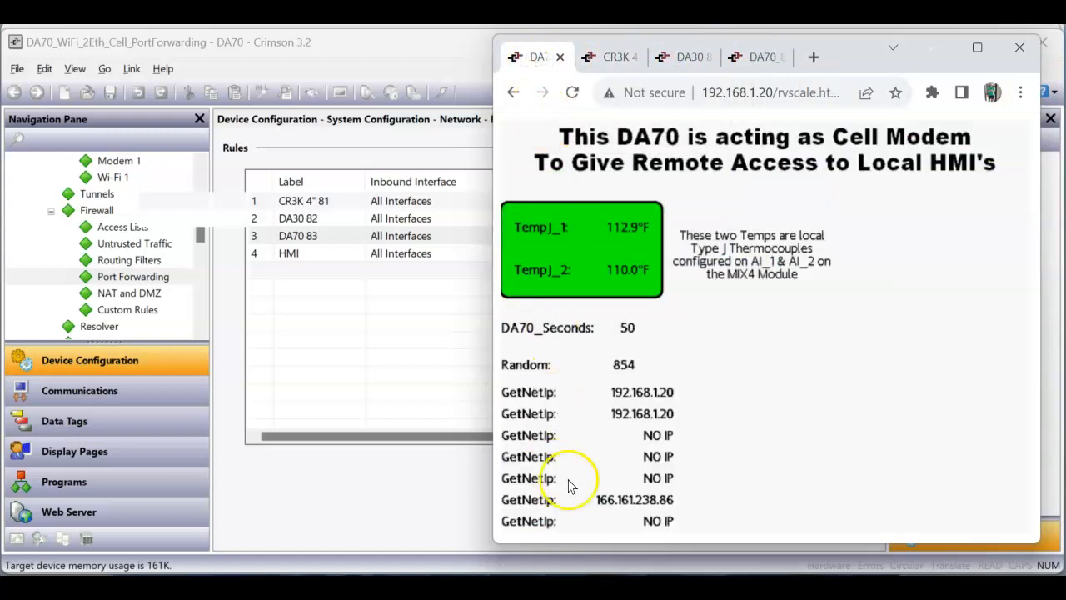
click(643, 502)
Step: Switch back to Crimson 3.2 and place the GetNetIp network function on Page1 as a data box beside the Random value
mouse_move(733, 573)
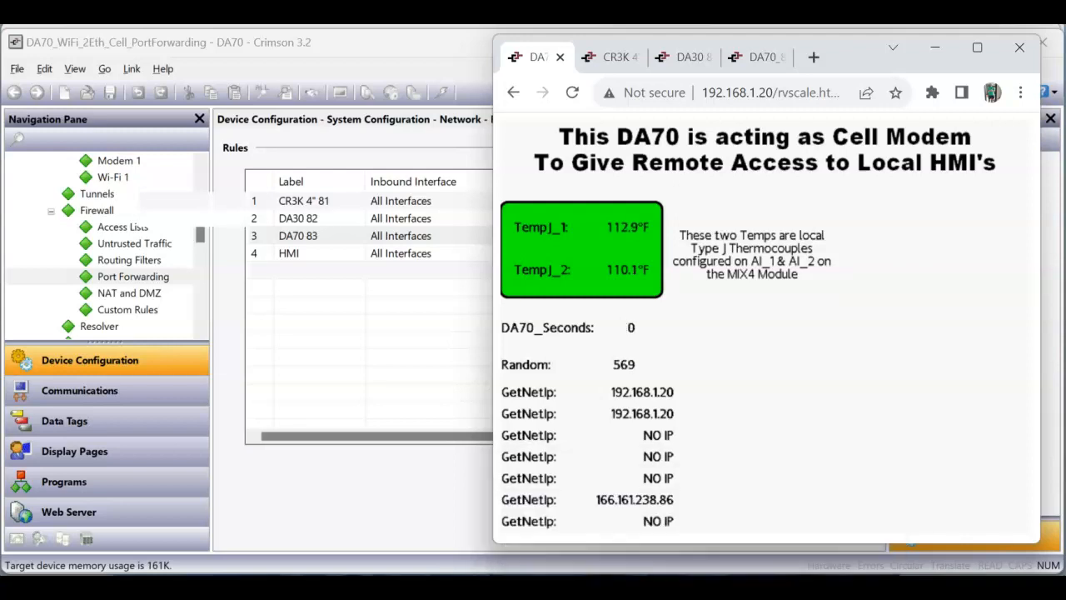
click(662, 525)
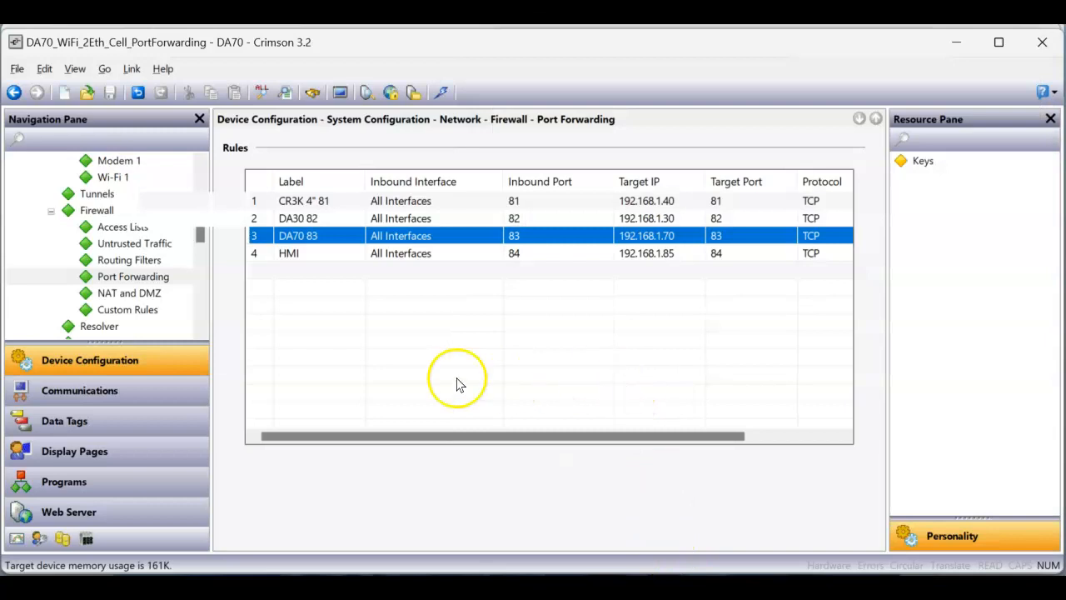
click(107, 448)
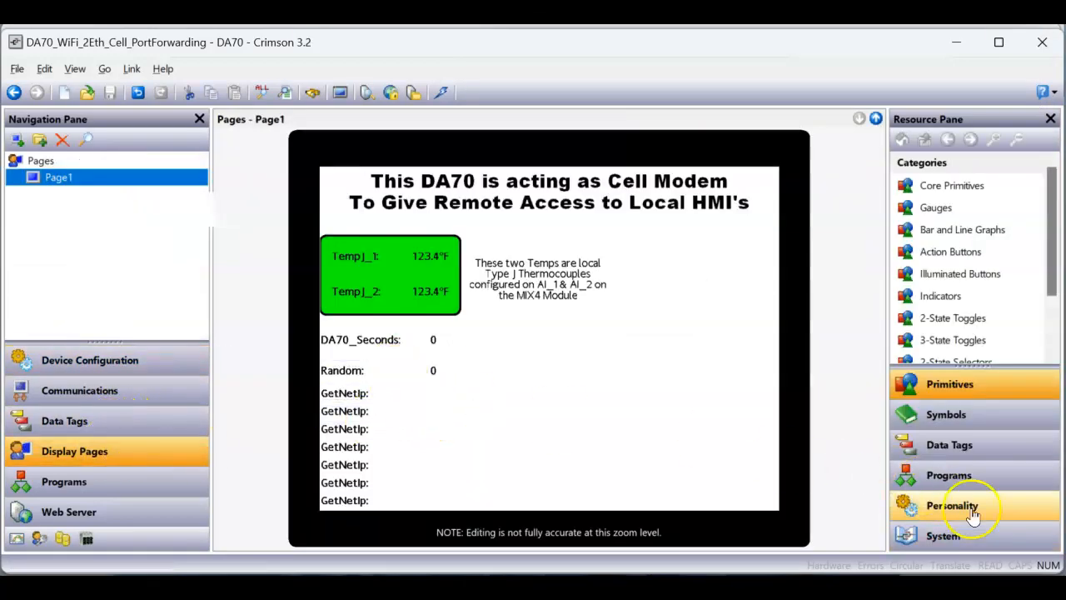
click(977, 538)
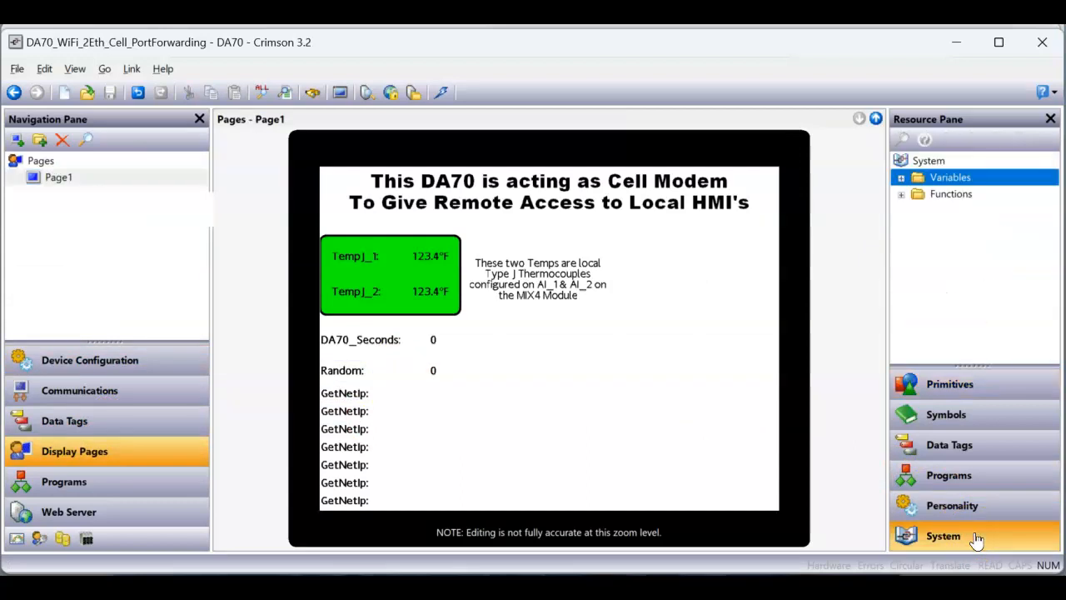
click(904, 200)
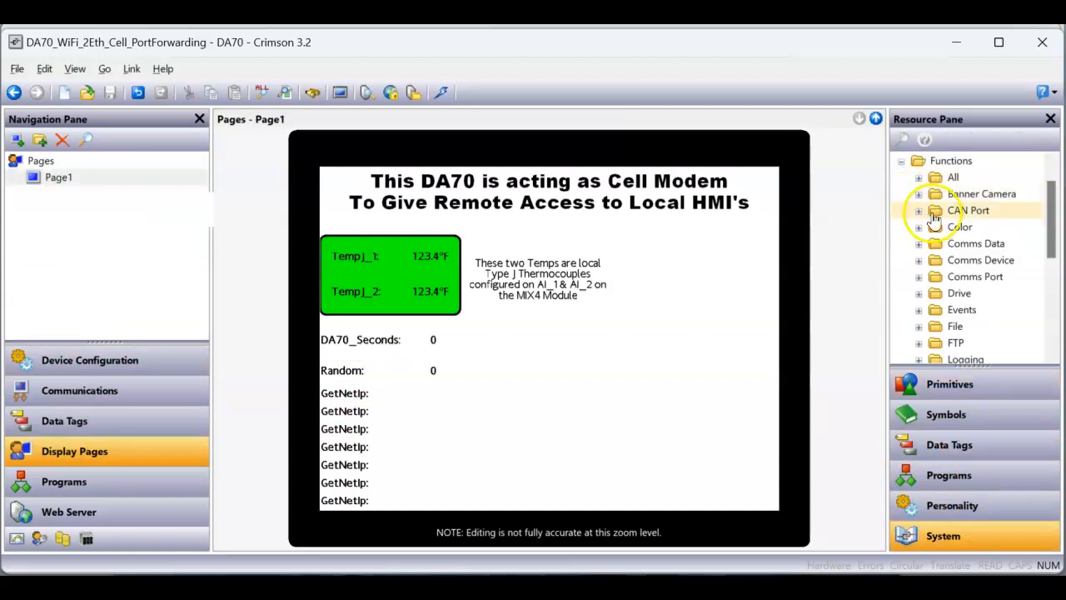
scroll(924, 212, down, 3)
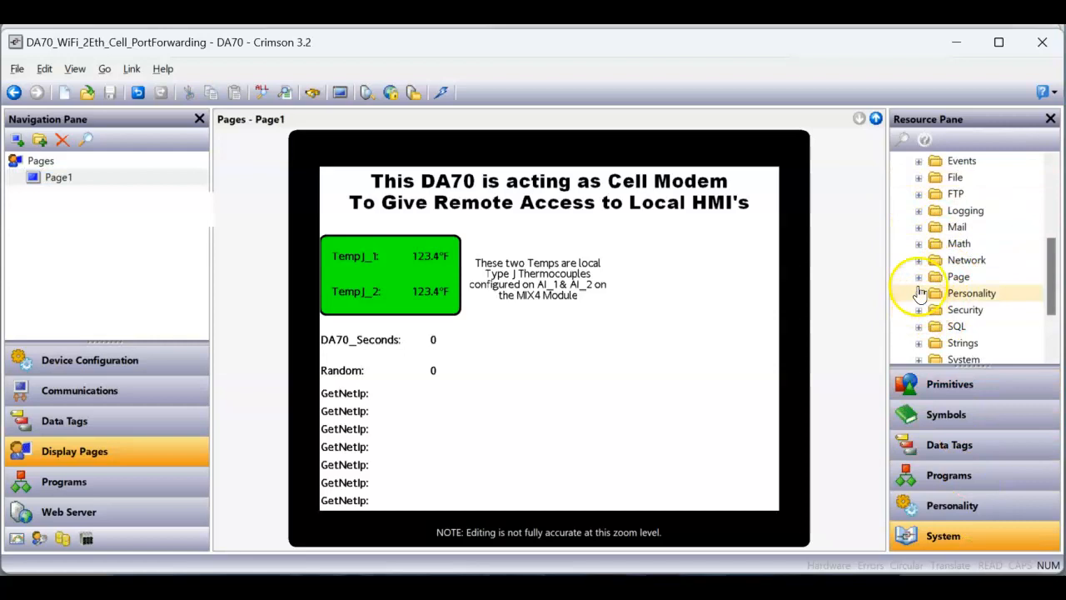
click(920, 260)
click(972, 312)
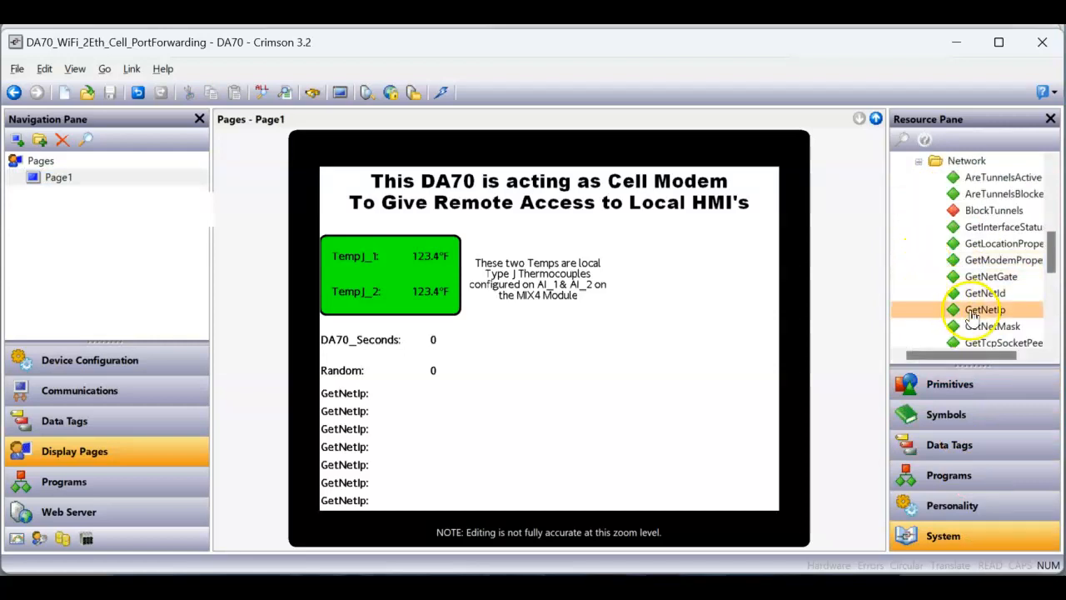
drag(971, 315, 623, 374)
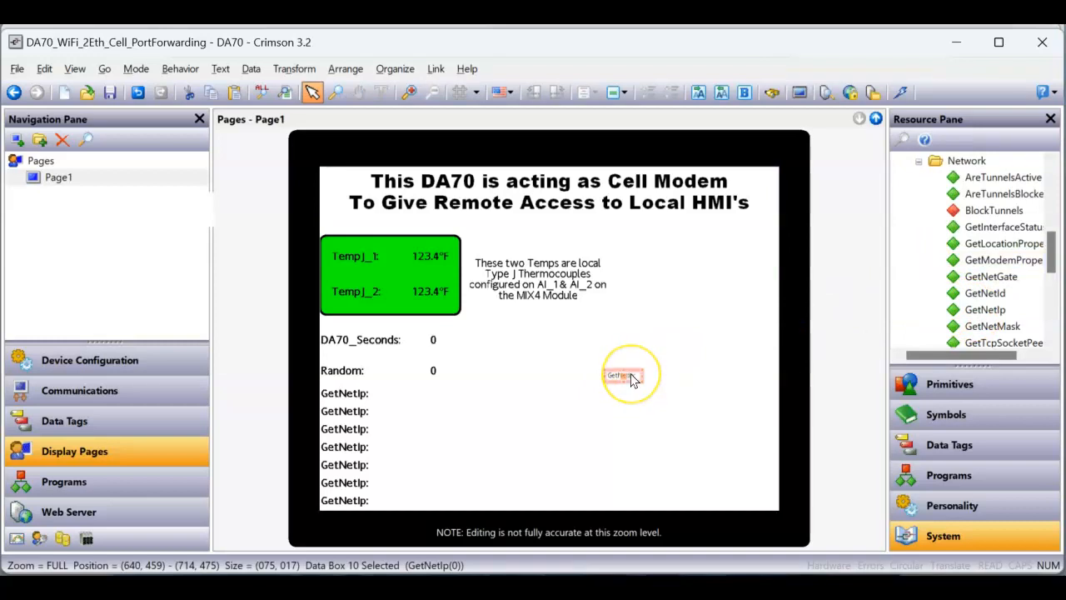
Step: Check the data source in the properties of the new GetNetIp data box beside the Random value
double_click(631, 378)
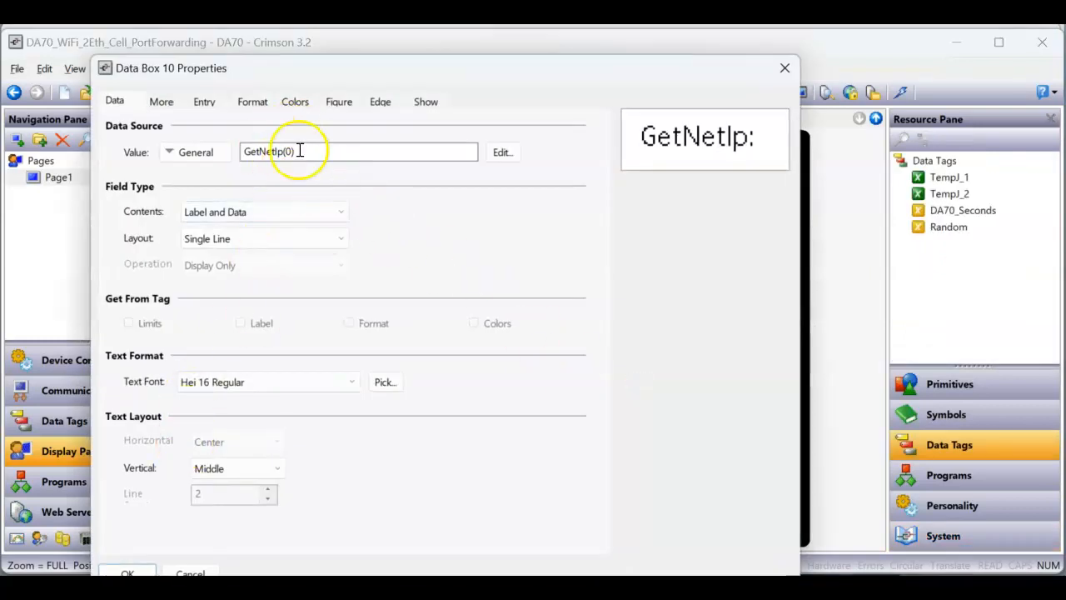
click(127, 573)
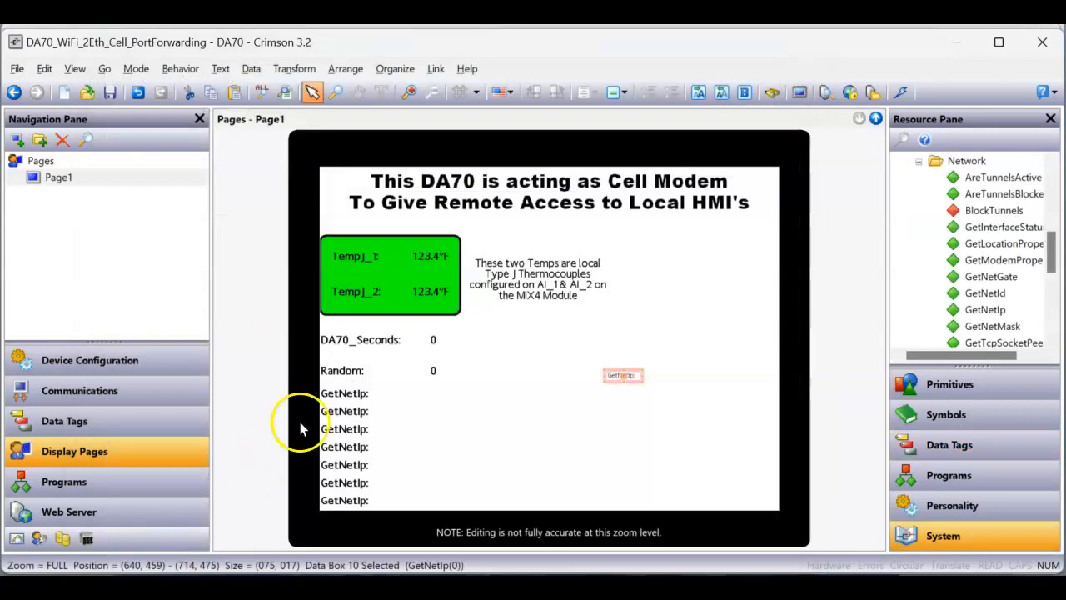
Step: Review the port and interface assignments of the Ethernet 1 to 4 and Modem 1 interfaces in the device configuration
click(117, 369)
scroll(129, 275, up, 3)
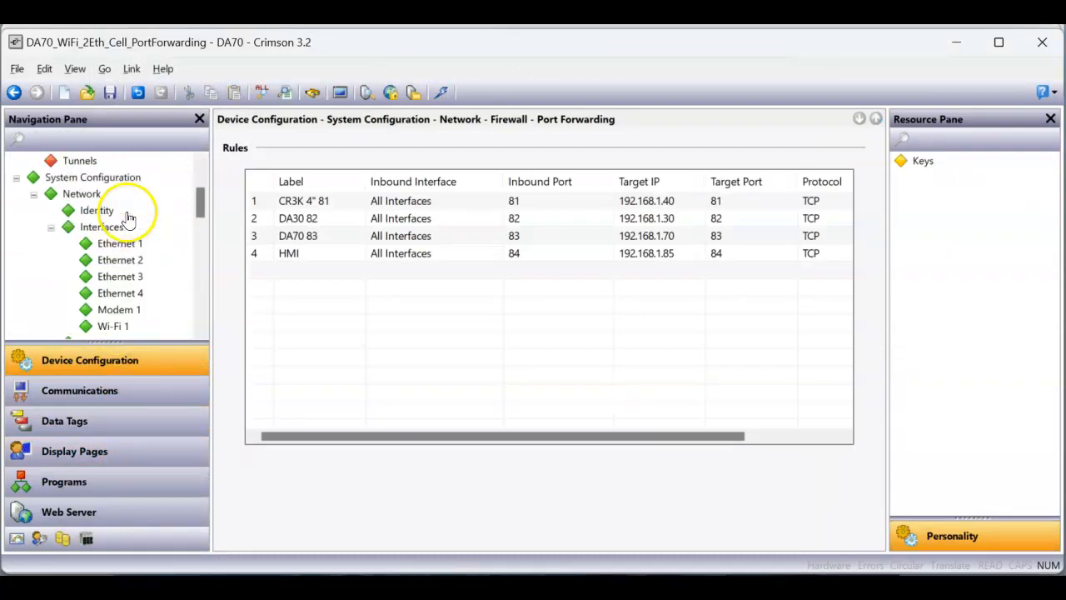
click(135, 246)
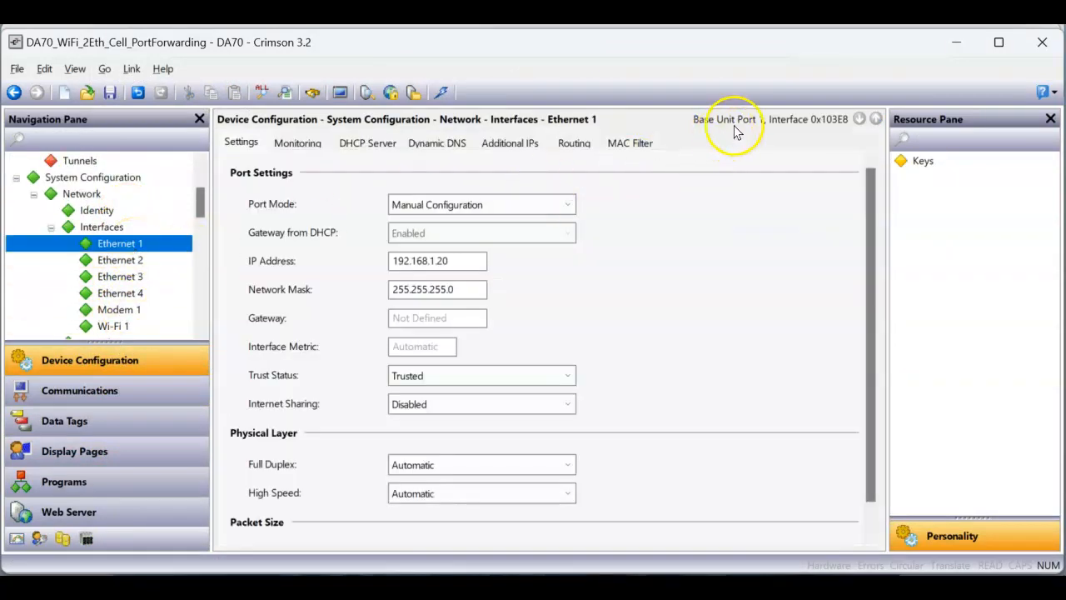
click(132, 264)
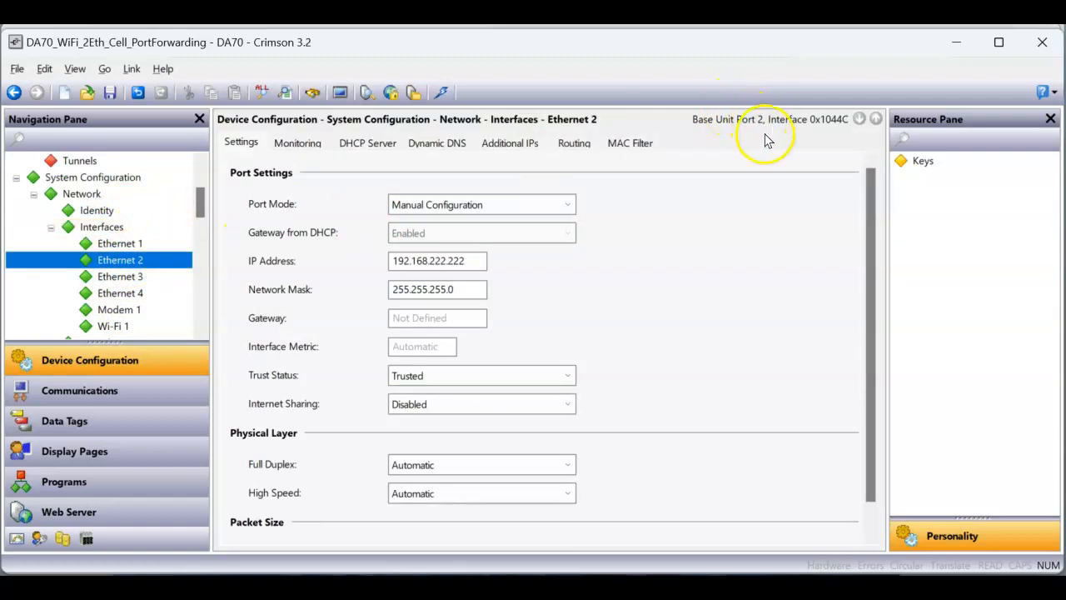
click(132, 277)
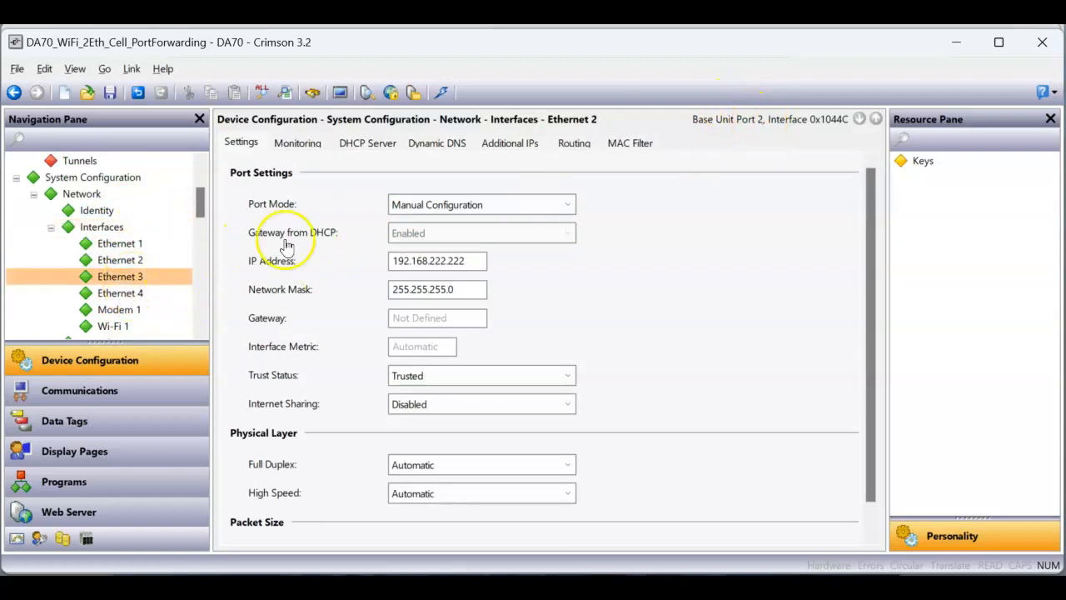
click(129, 294)
click(131, 312)
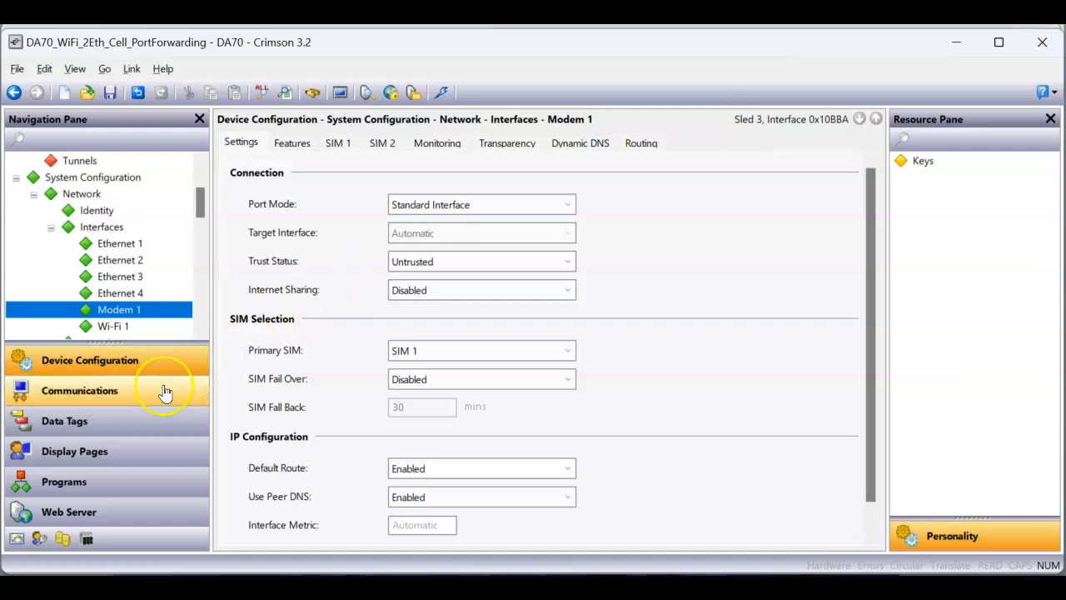
Step: Return to Page1 and check the data source of the sixth data box in the GetNetIp column
click(117, 447)
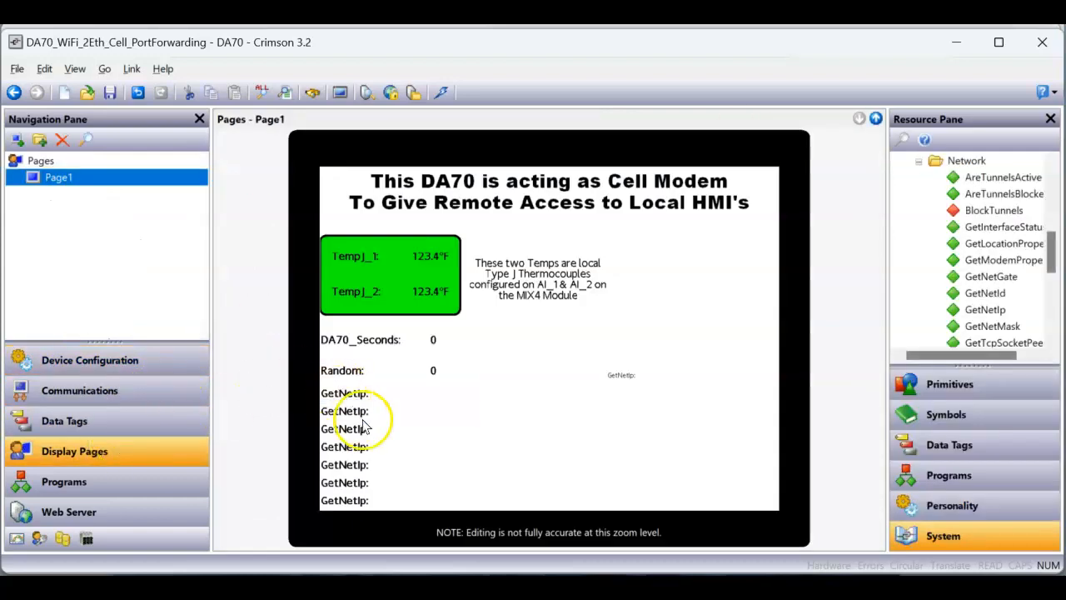
click(360, 484)
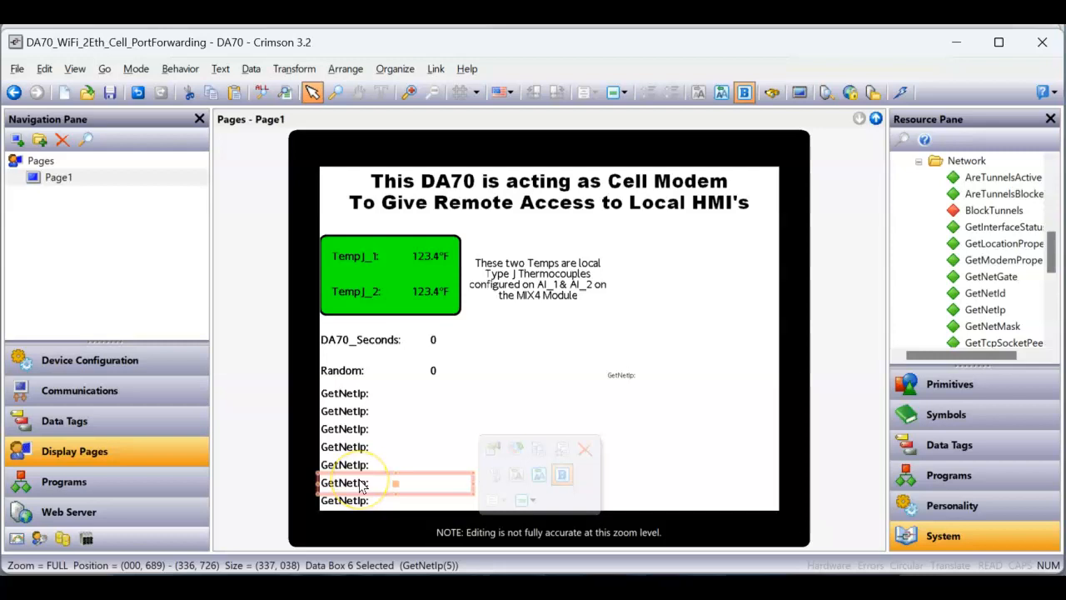
double_click(361, 484)
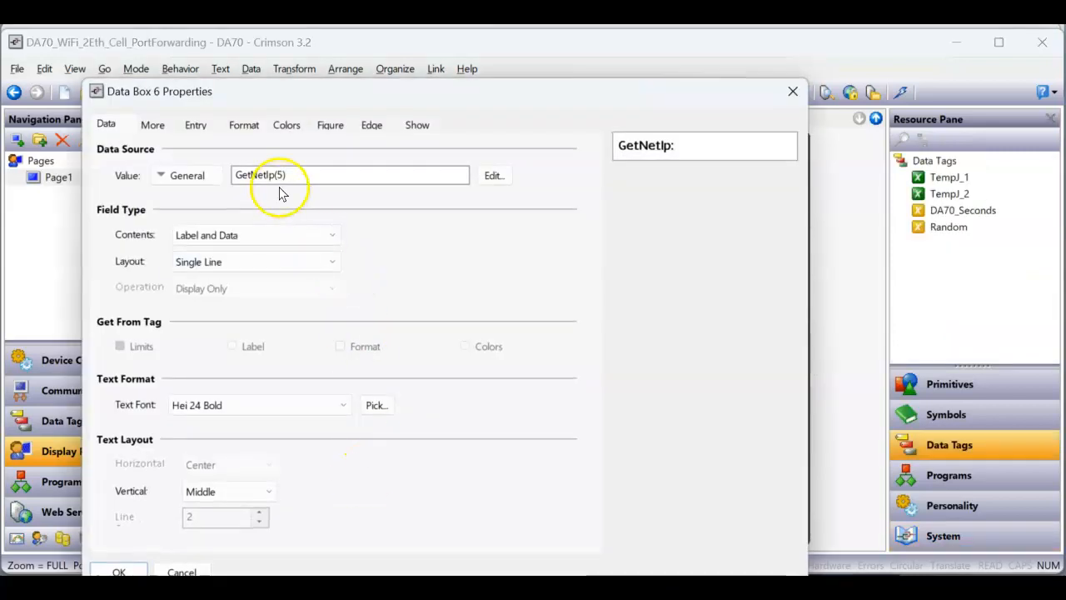
click(125, 573)
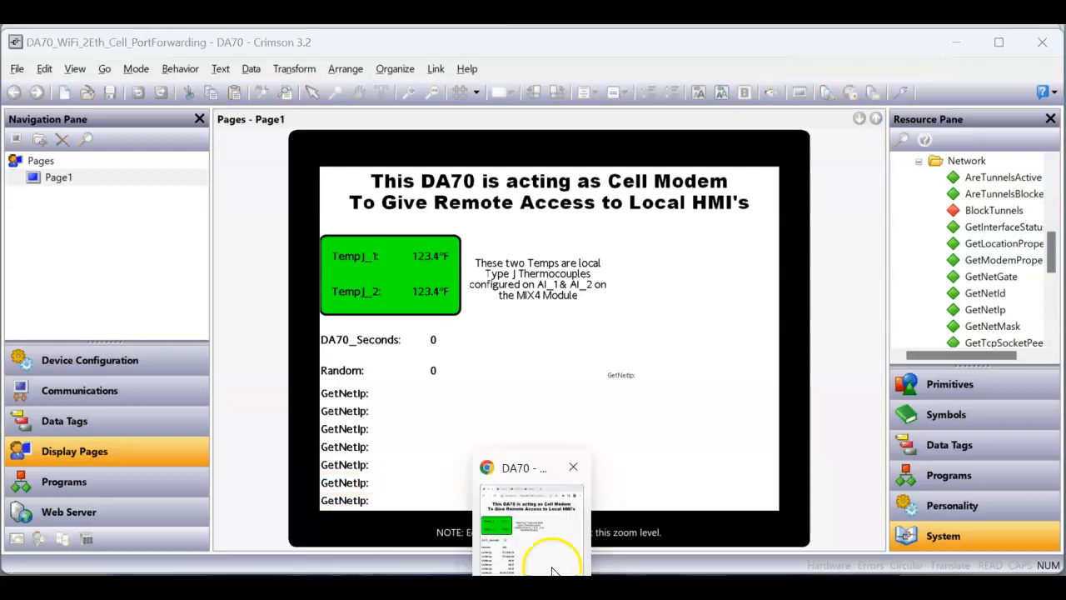
Step: Compare the GetNetIp addresses on the DA70's web page in Chrome with the sixth GetNetIp data box's source in Crimson 3.2
click(519, 528)
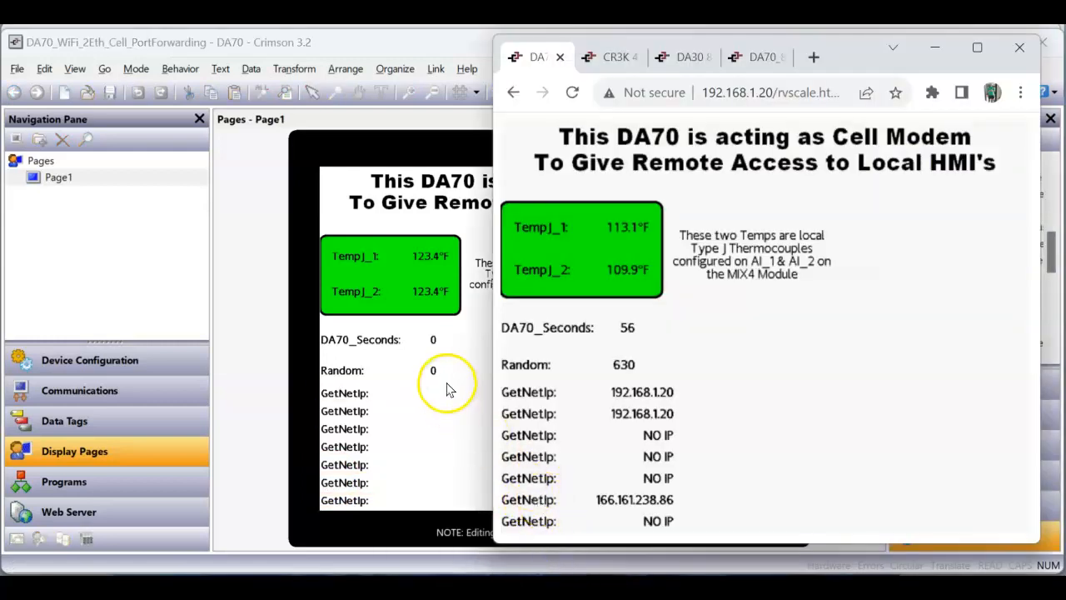
click(466, 349)
click(399, 481)
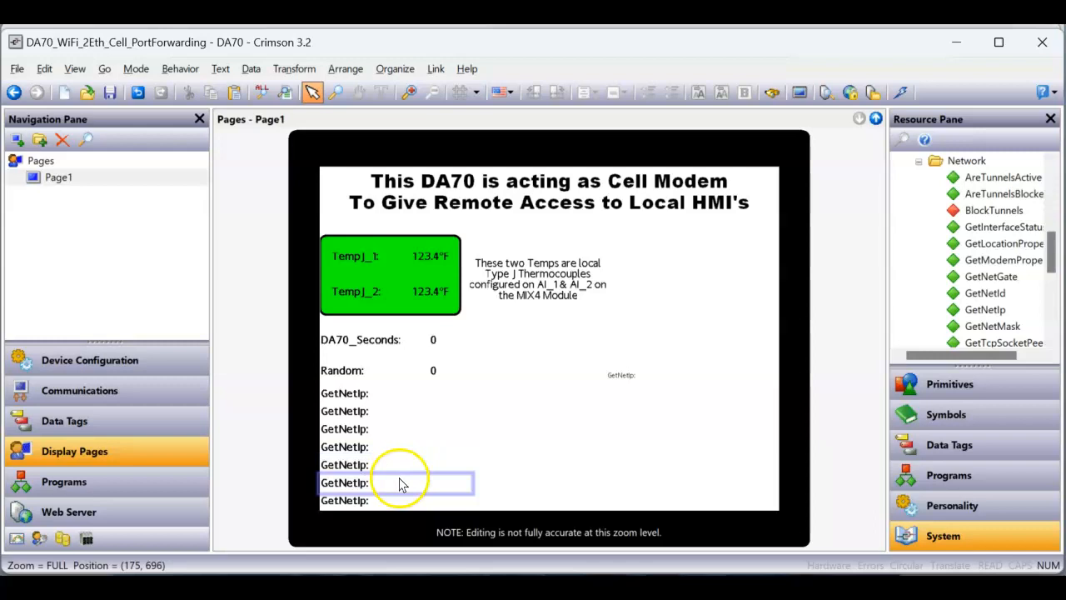
double_click(397, 481)
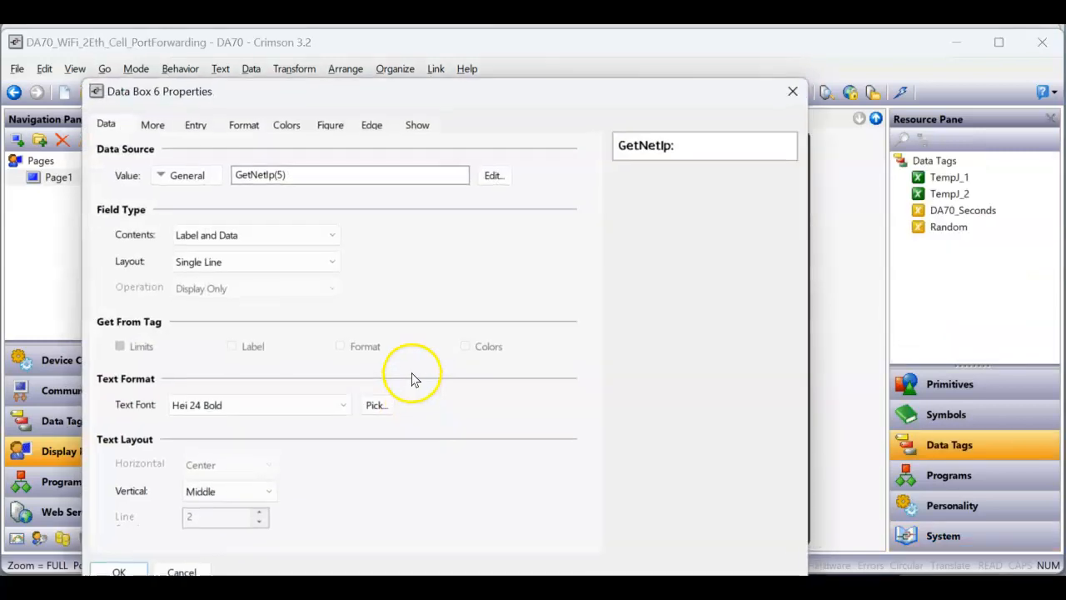
click(119, 572)
Step: Examine the Modem 1 and Wi-Fi 1 interfaces and the communications ports list, and go back to Page1
click(115, 371)
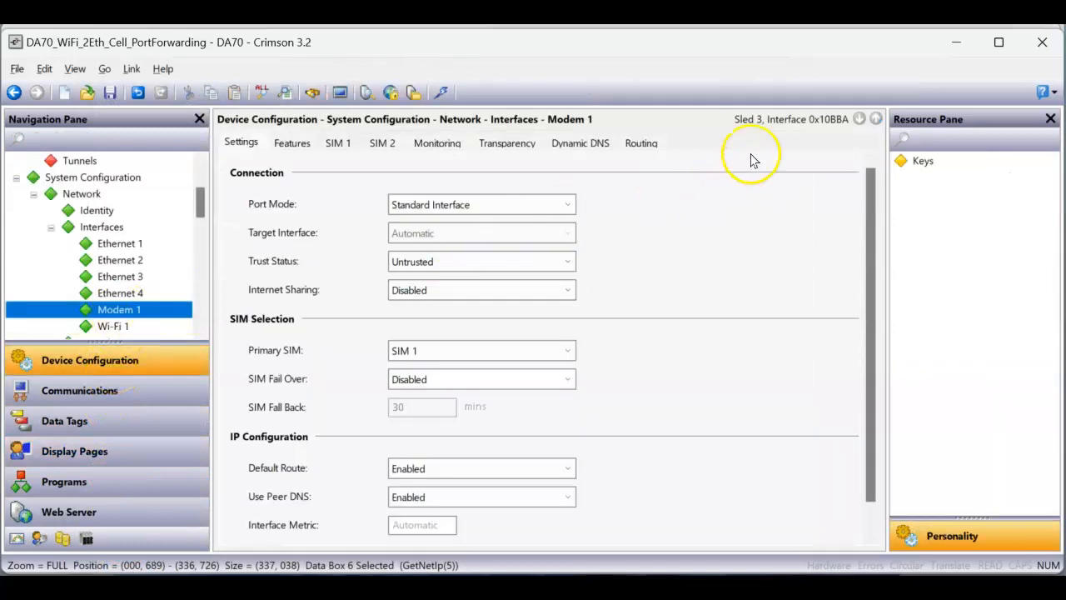
click(115, 326)
click(103, 391)
scroll(121, 271, up, 3)
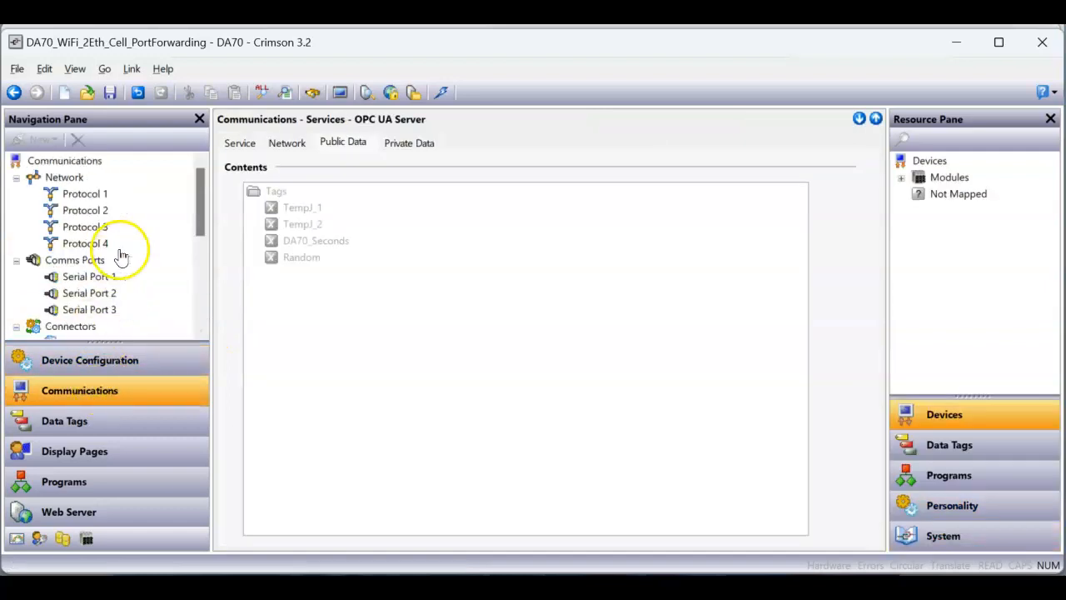
scroll(116, 275, down, 2)
scroll(119, 283, up, 2)
click(114, 450)
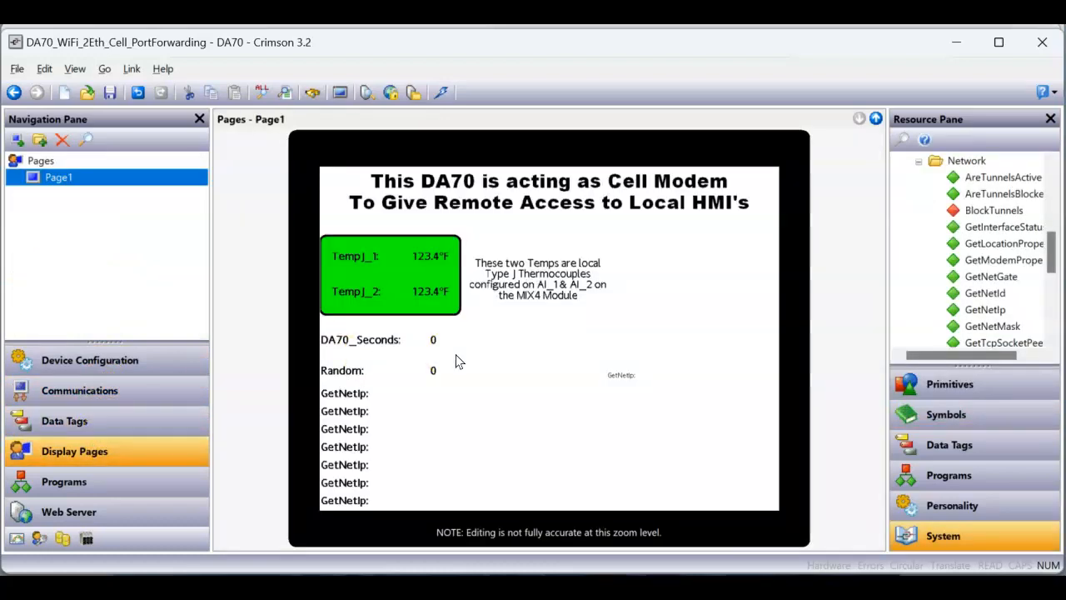
Step: Switch to Chrome, load the DA70's cellular address 166.161.238.86 in a new tab, and open its Remote View
click(574, 483)
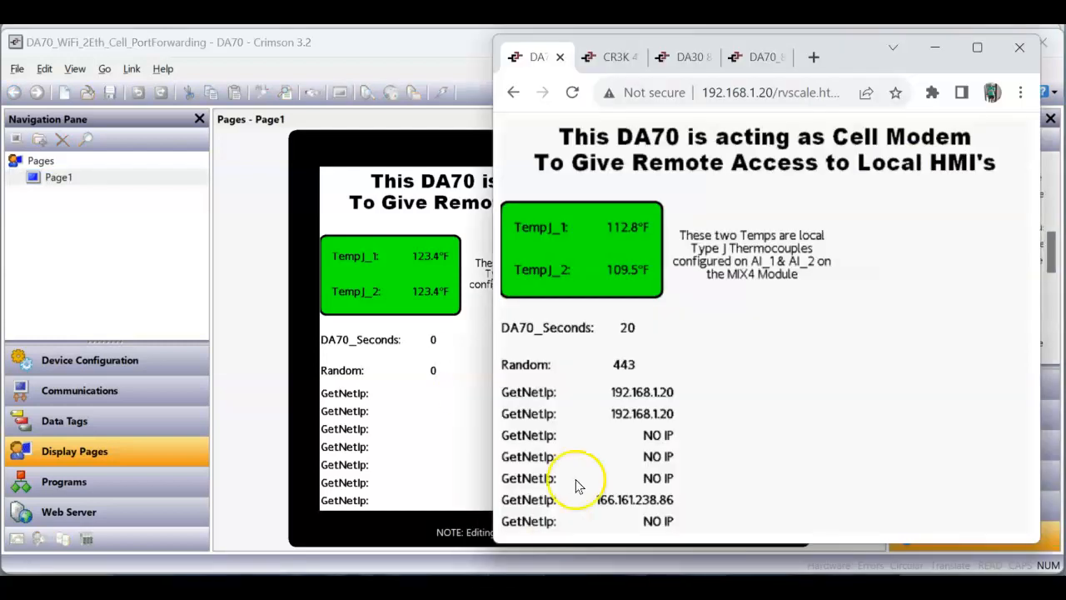
click(893, 47)
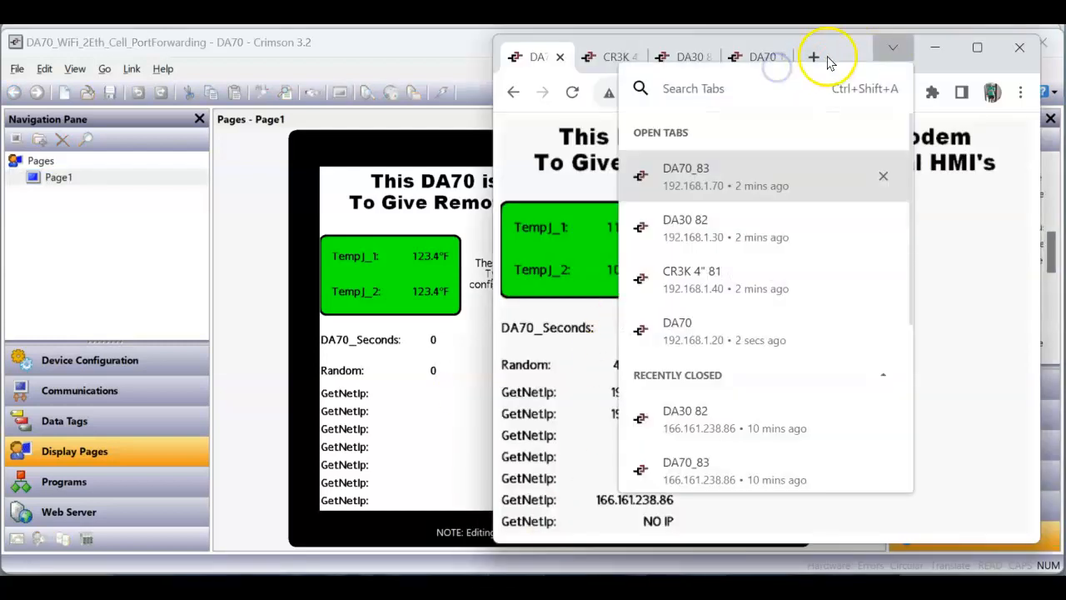
click(859, 38)
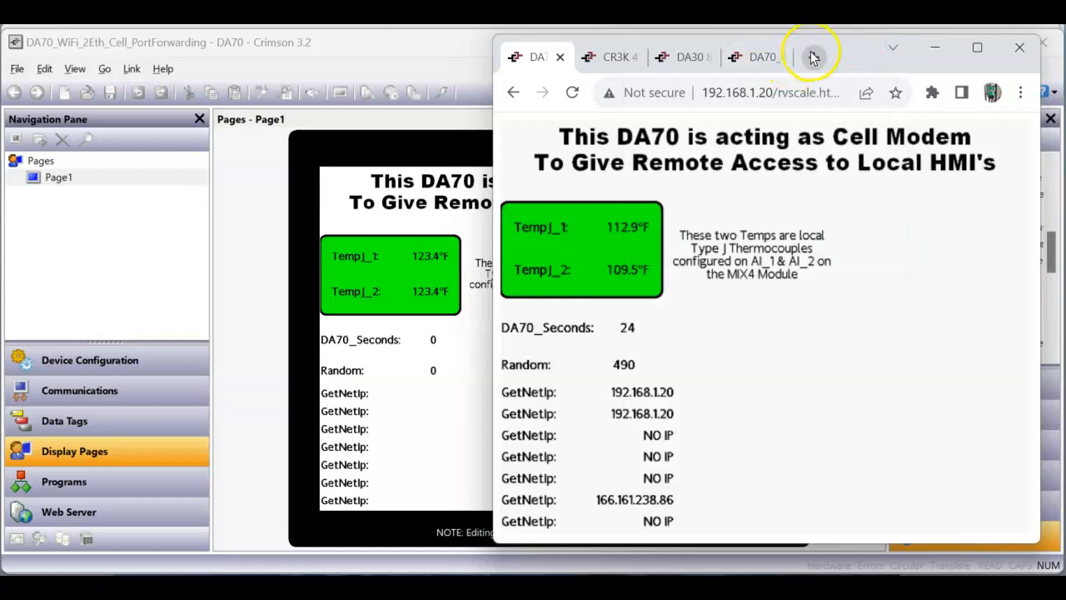
click(814, 56)
click(740, 95)
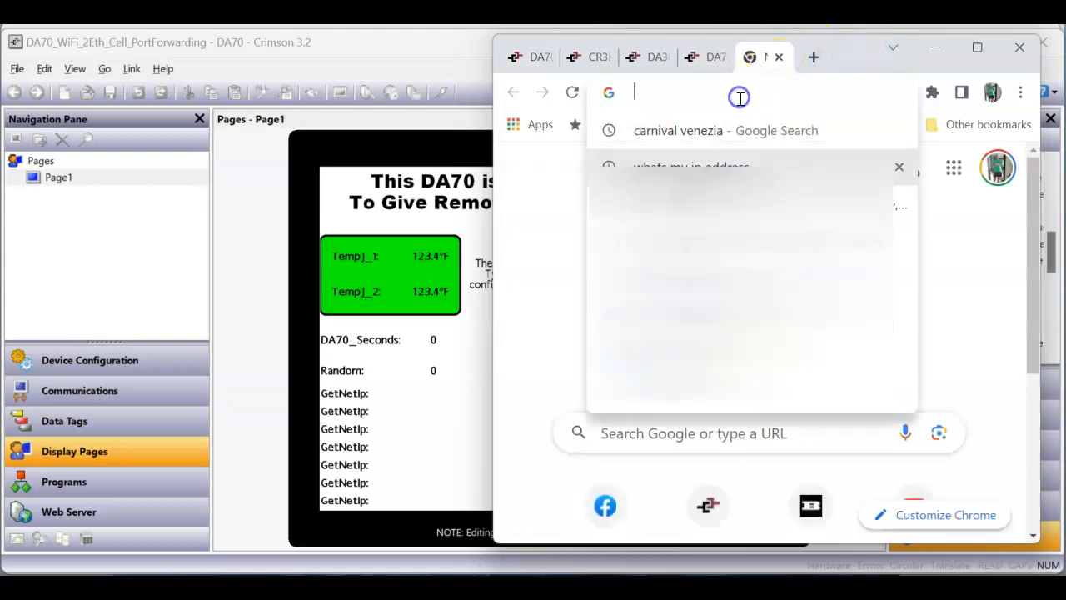
text(166)
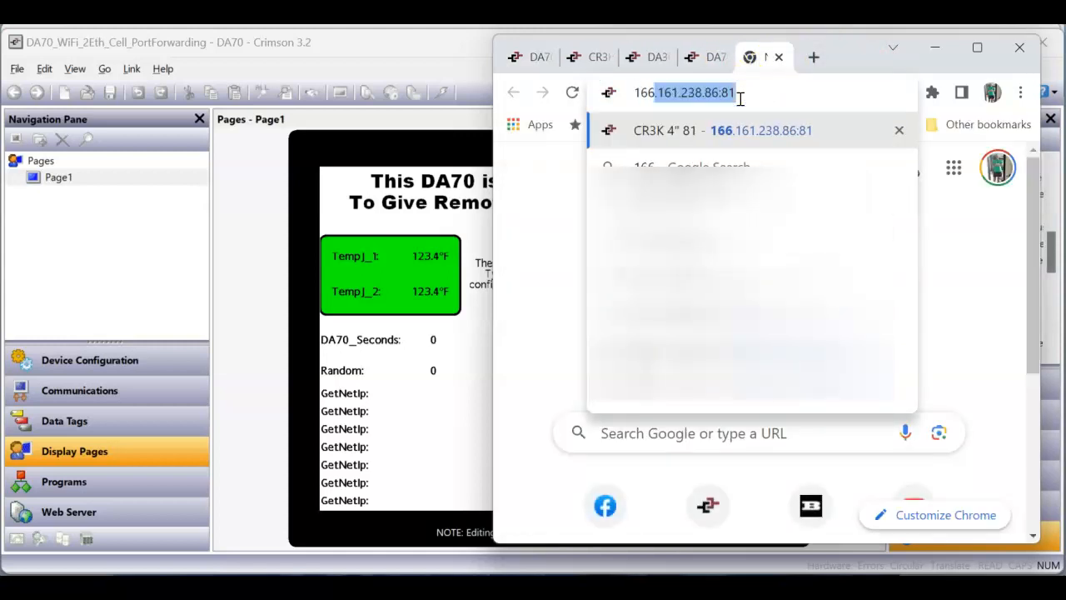
click(792, 351)
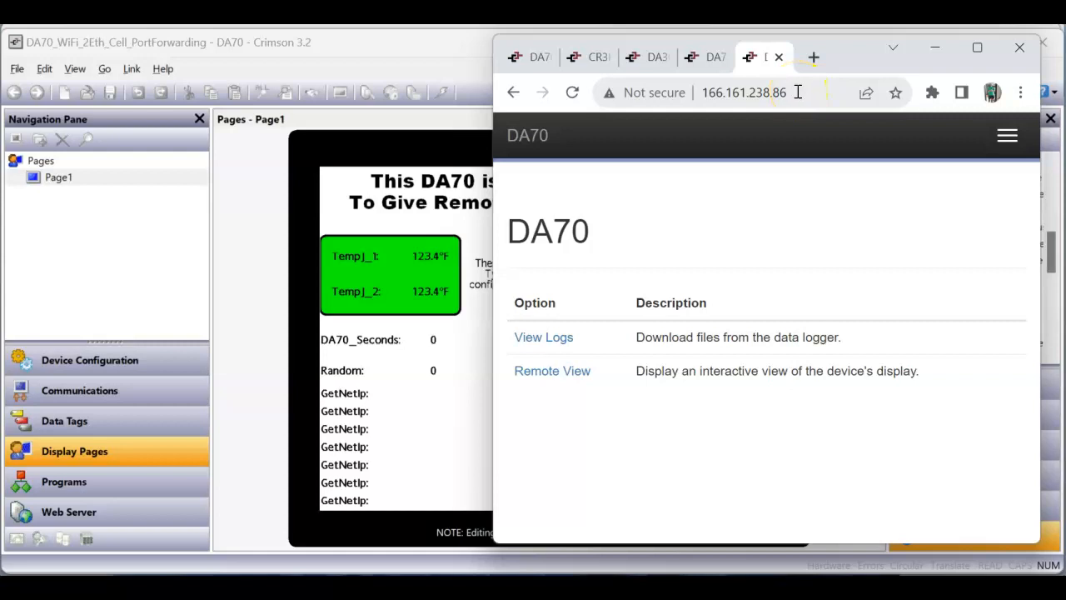
click(563, 372)
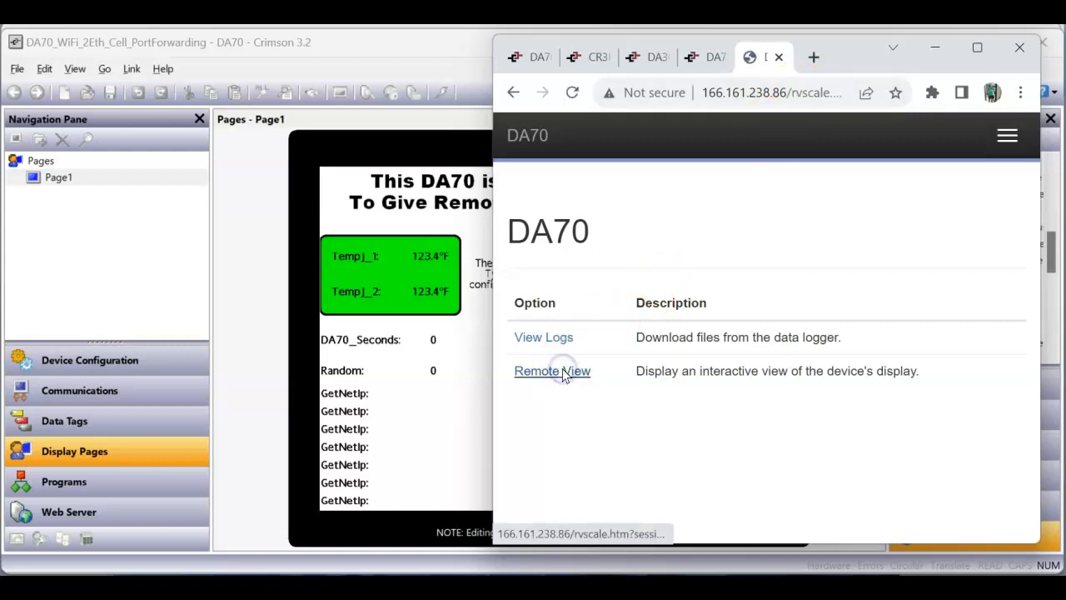